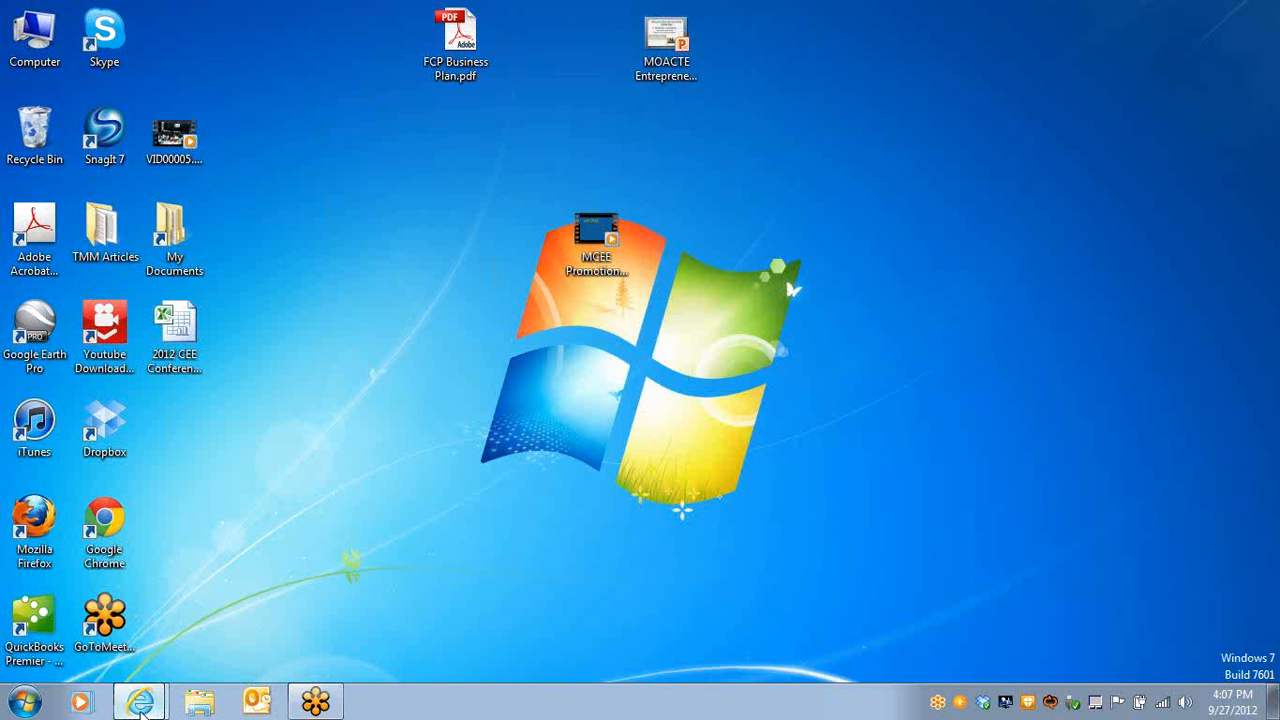
Maximize the browser window showing the Missouri Entrepreneurship Challenge home page and review its competition timeline and webinar links
mouse_move(140, 703)
left_click_drag(1279, 56, 882, 30)
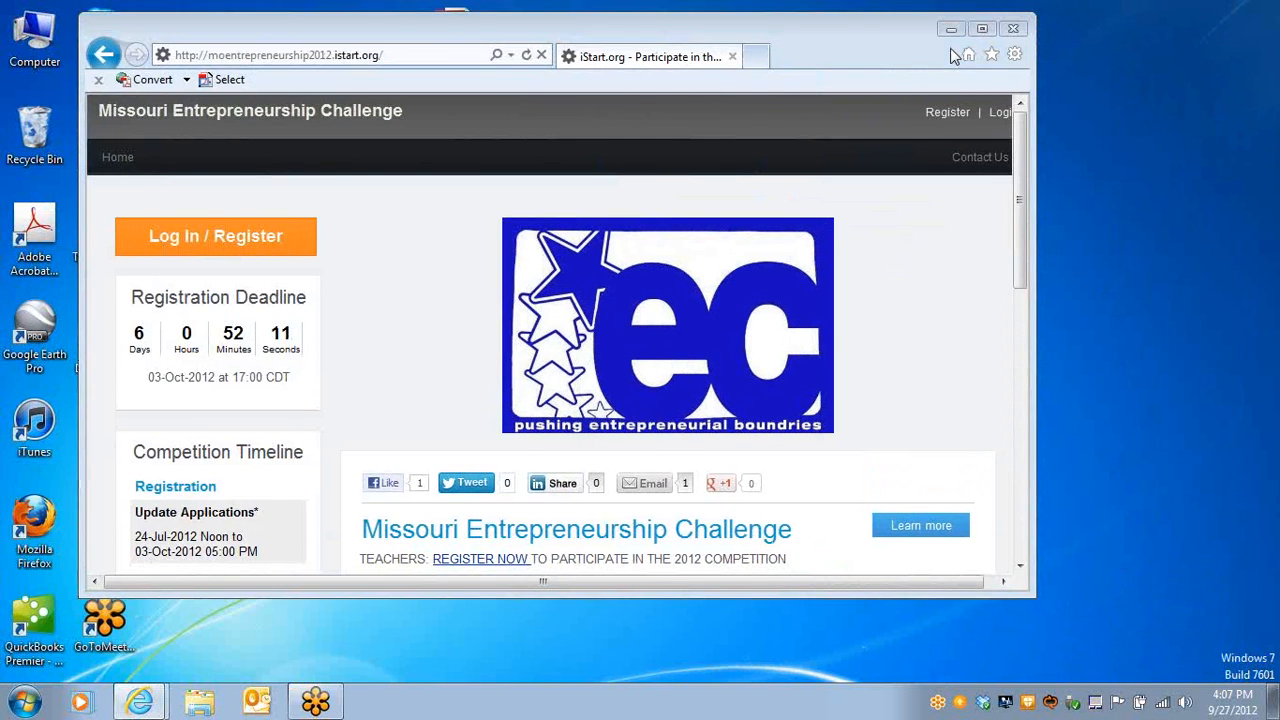
left_click(981, 30)
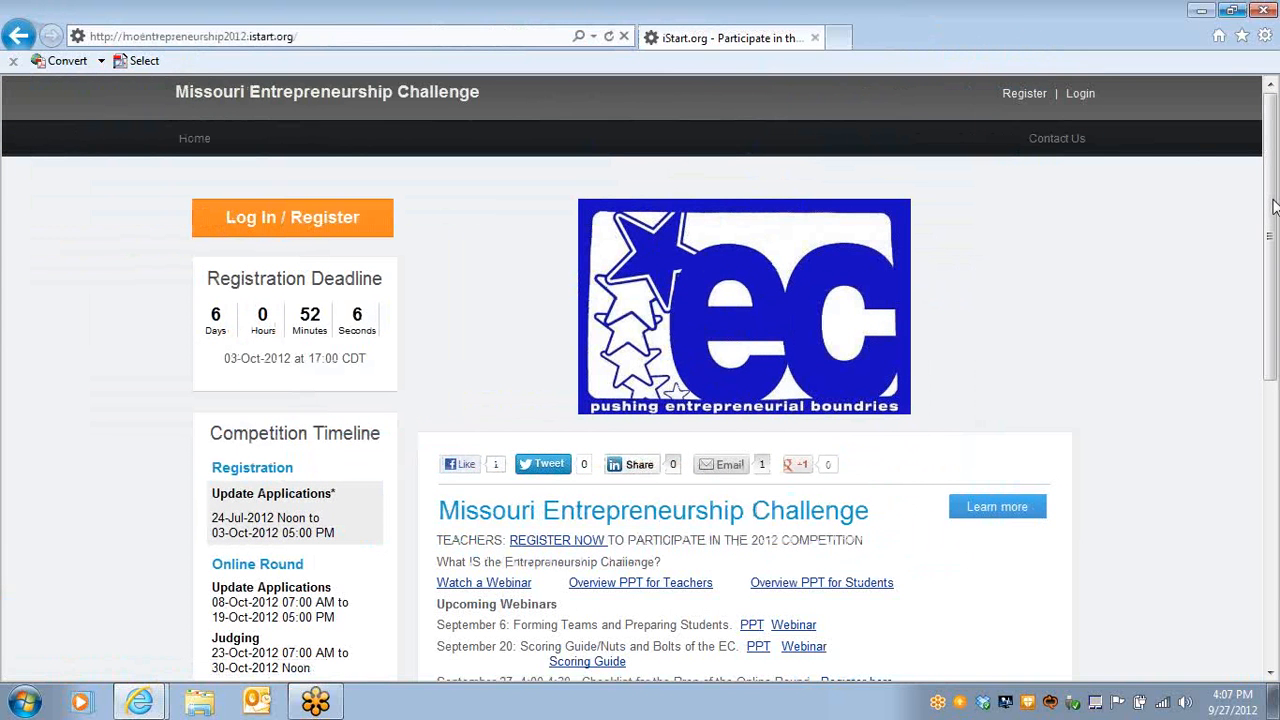
left_click_drag(1274, 206, 1276, 307)
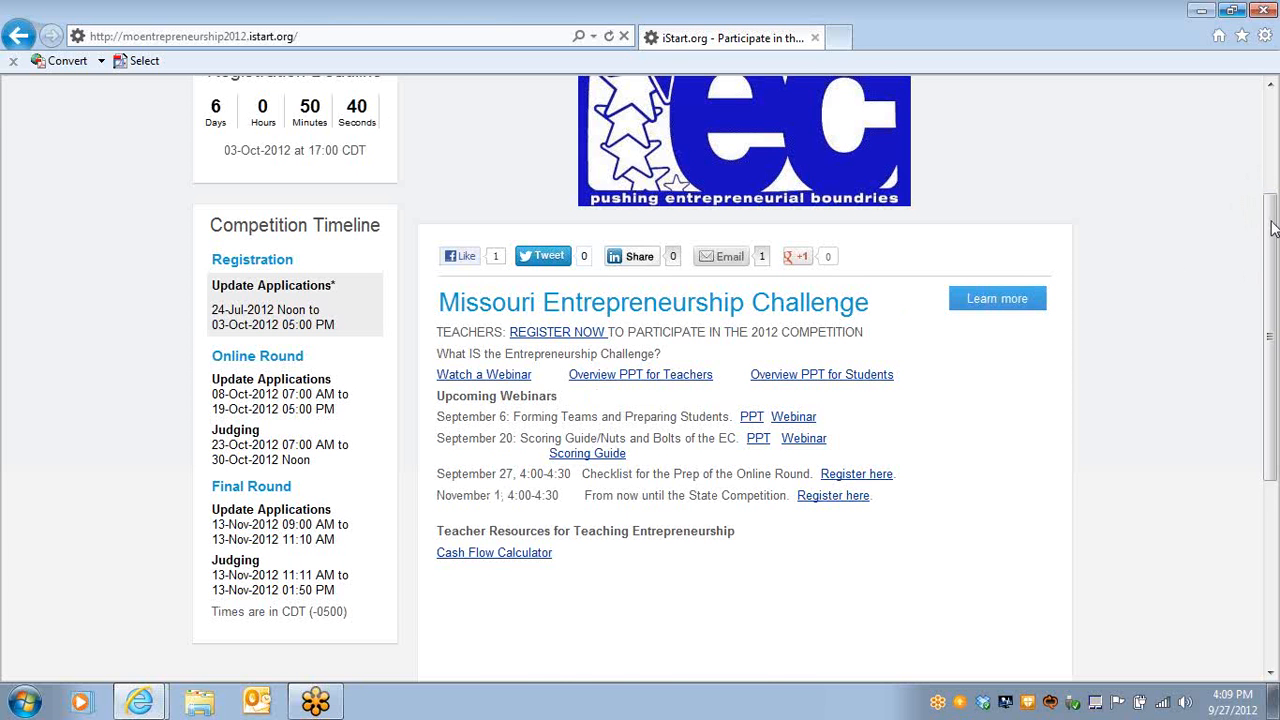
left_click_drag(1272, 228, 1272, 113)
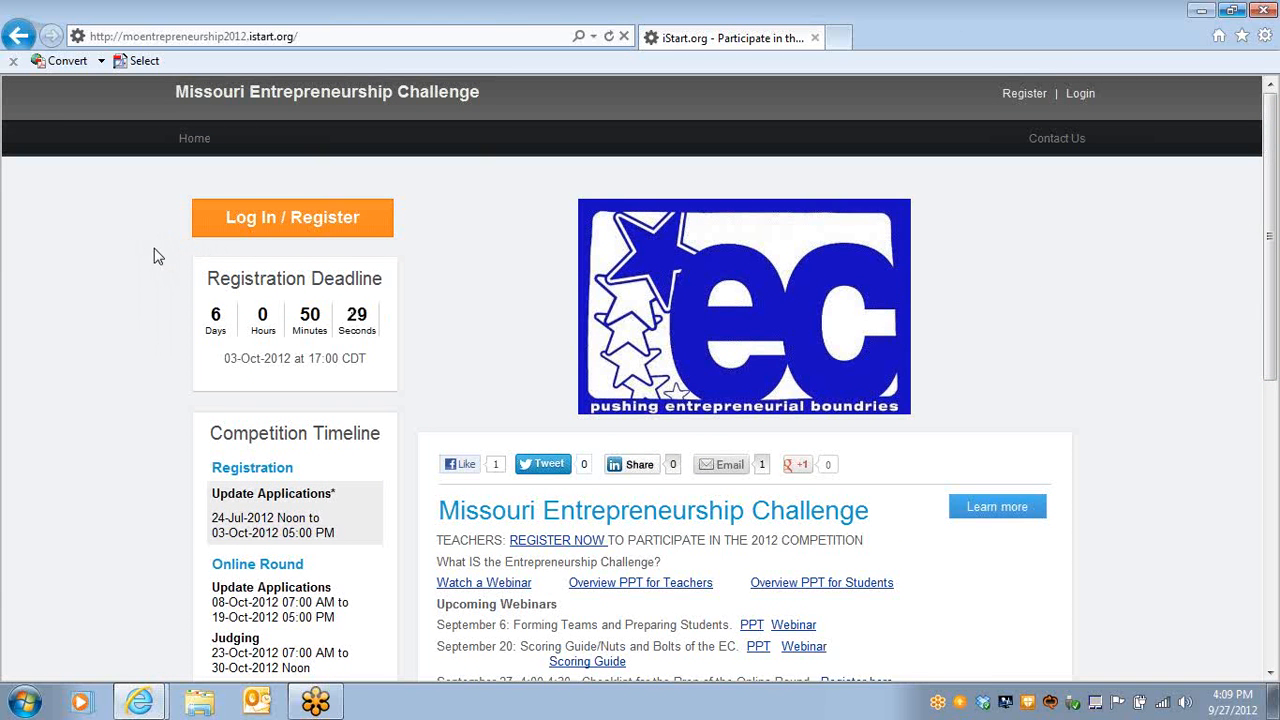
Try to open the Register / Login form from the home page, dismiss it and close that browser window
left_click(277, 222)
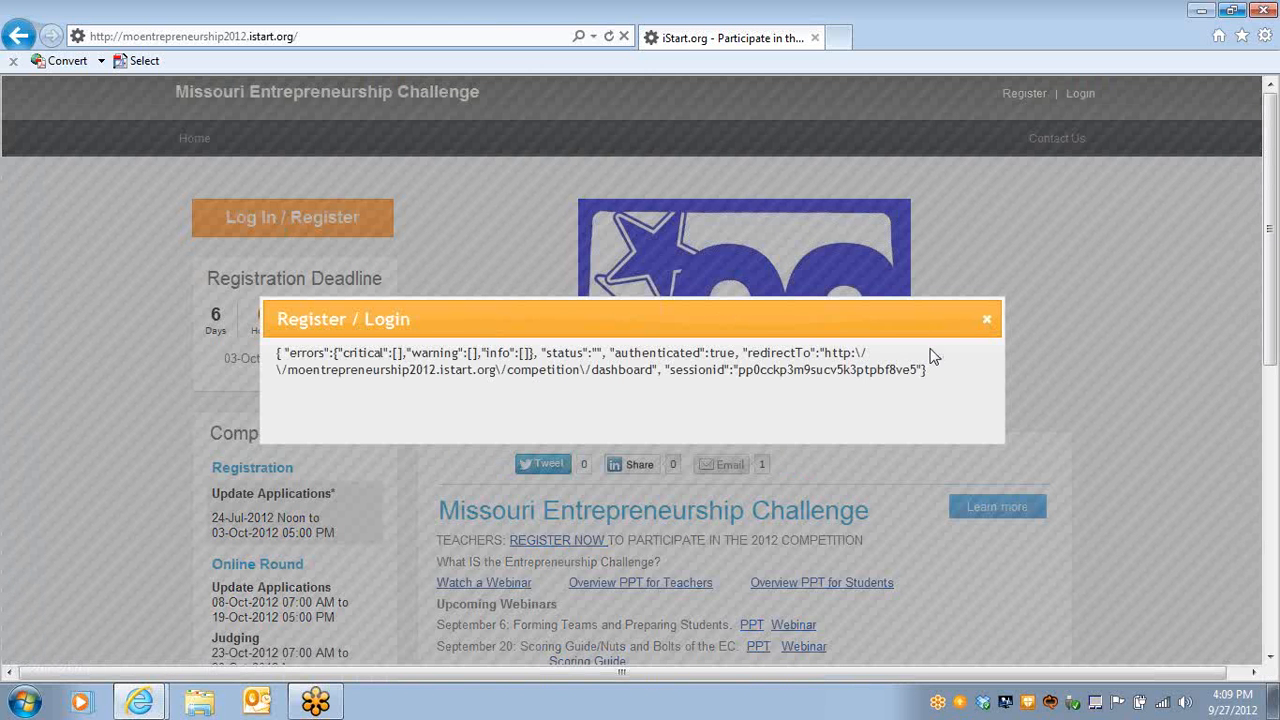
left_click(987, 321)
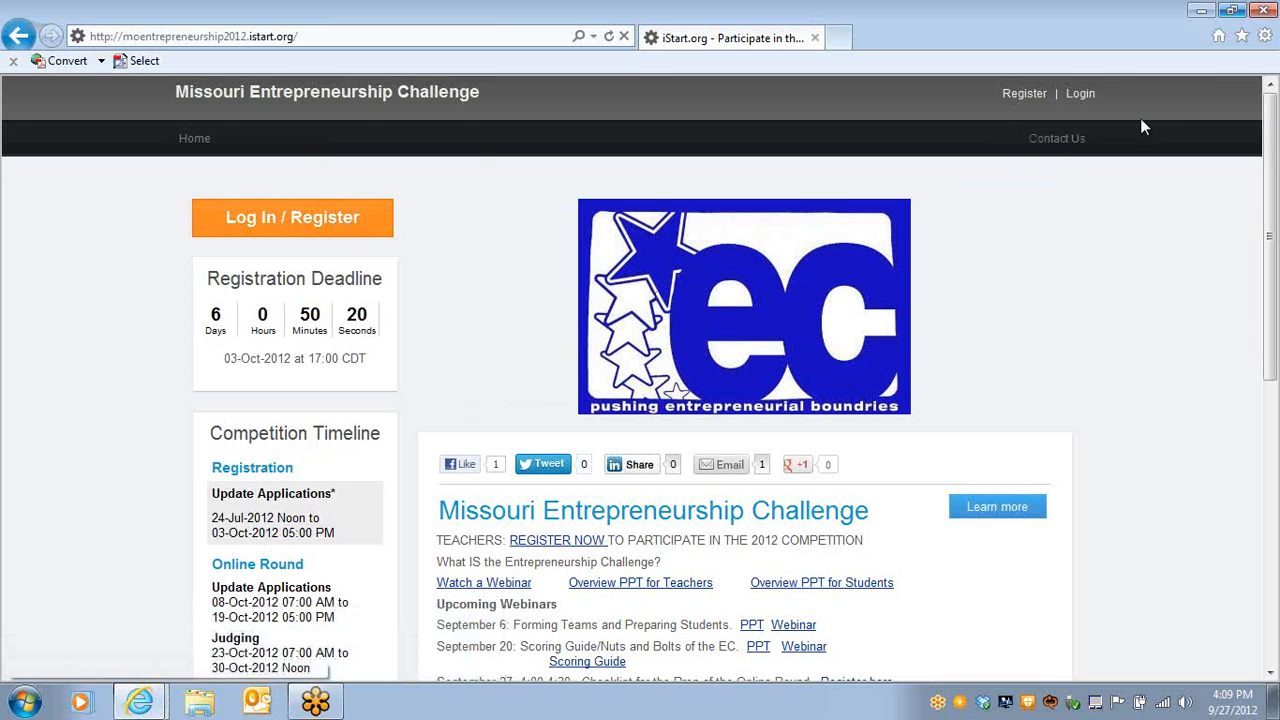
left_click(1264, 10)
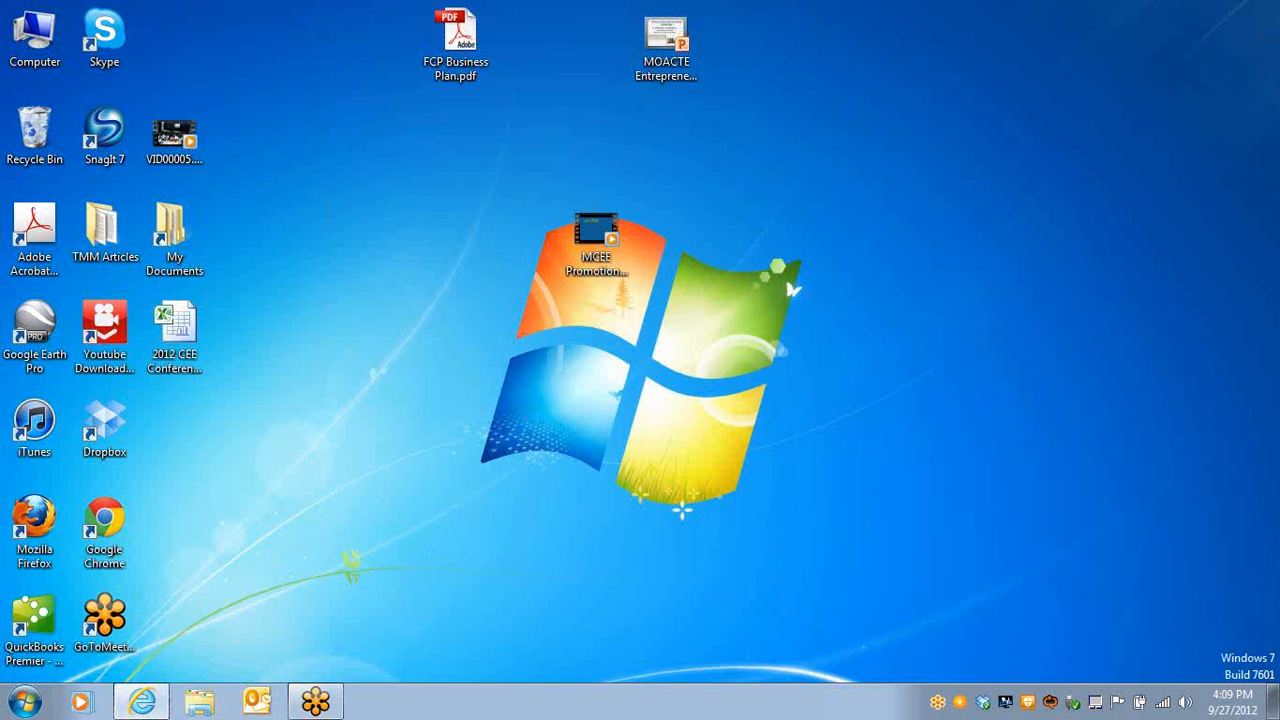
Bring up the application preview window and log out of the administrator account
left_click_drag(1279, 20, 825, 1)
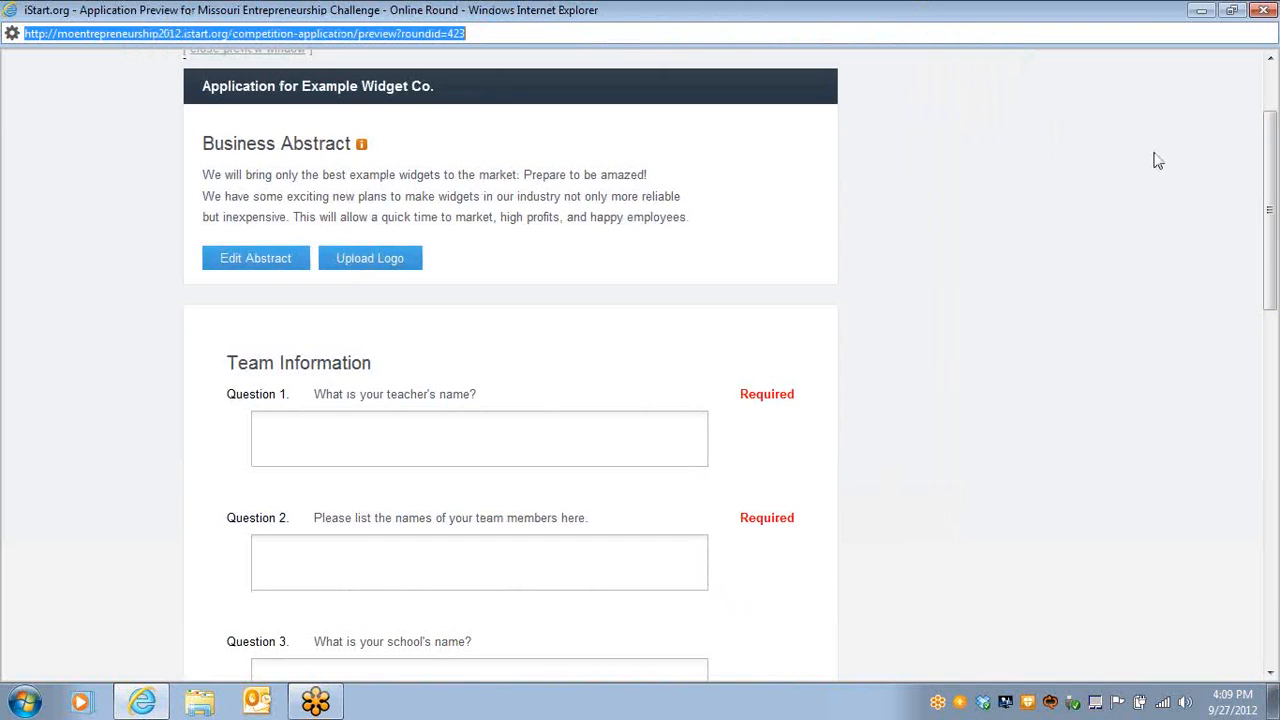
left_click(1273, 85)
left_click(1094, 89)
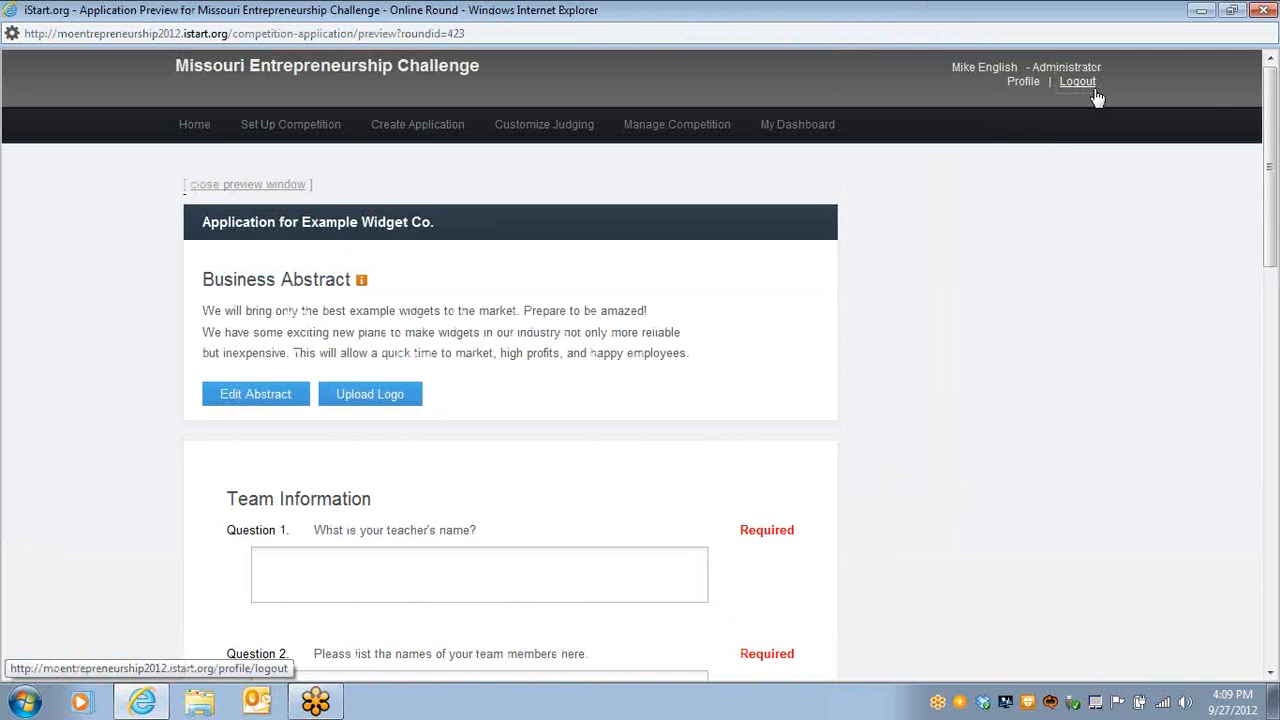
left_click(1095, 90)
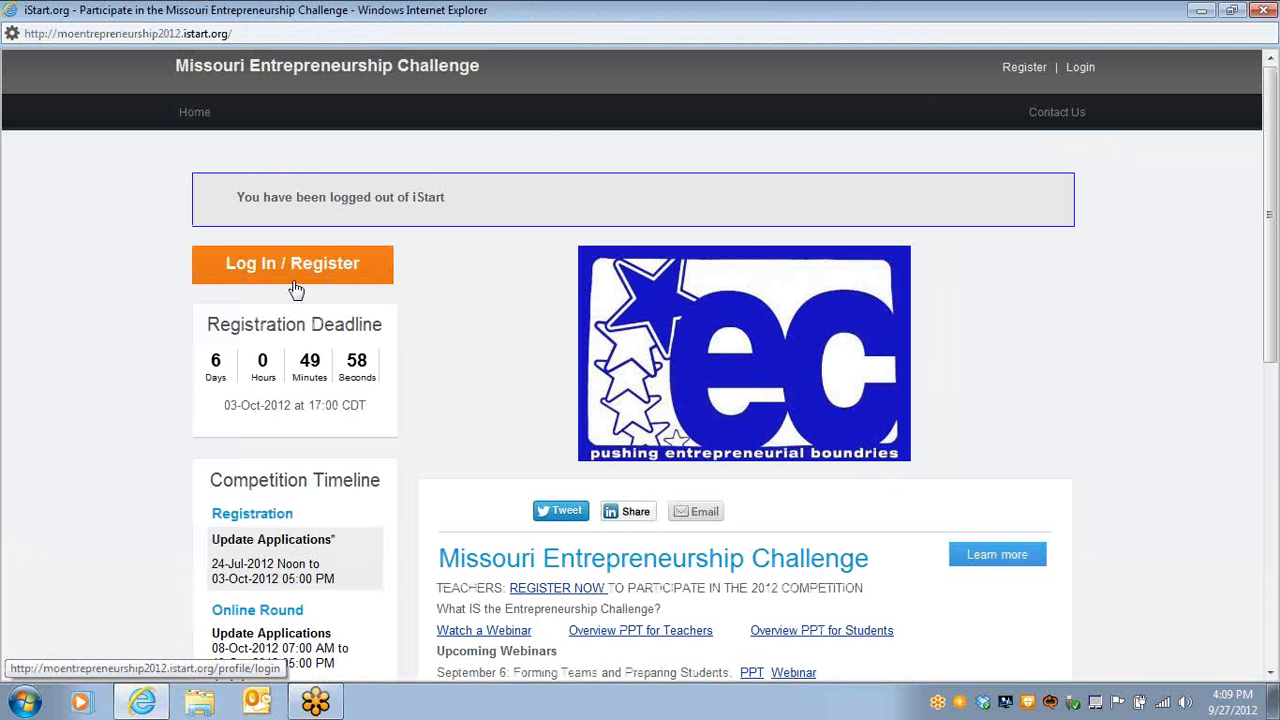
Open the form for creating a new iStart user account and go through its account and contact information fields
left_click(285, 268)
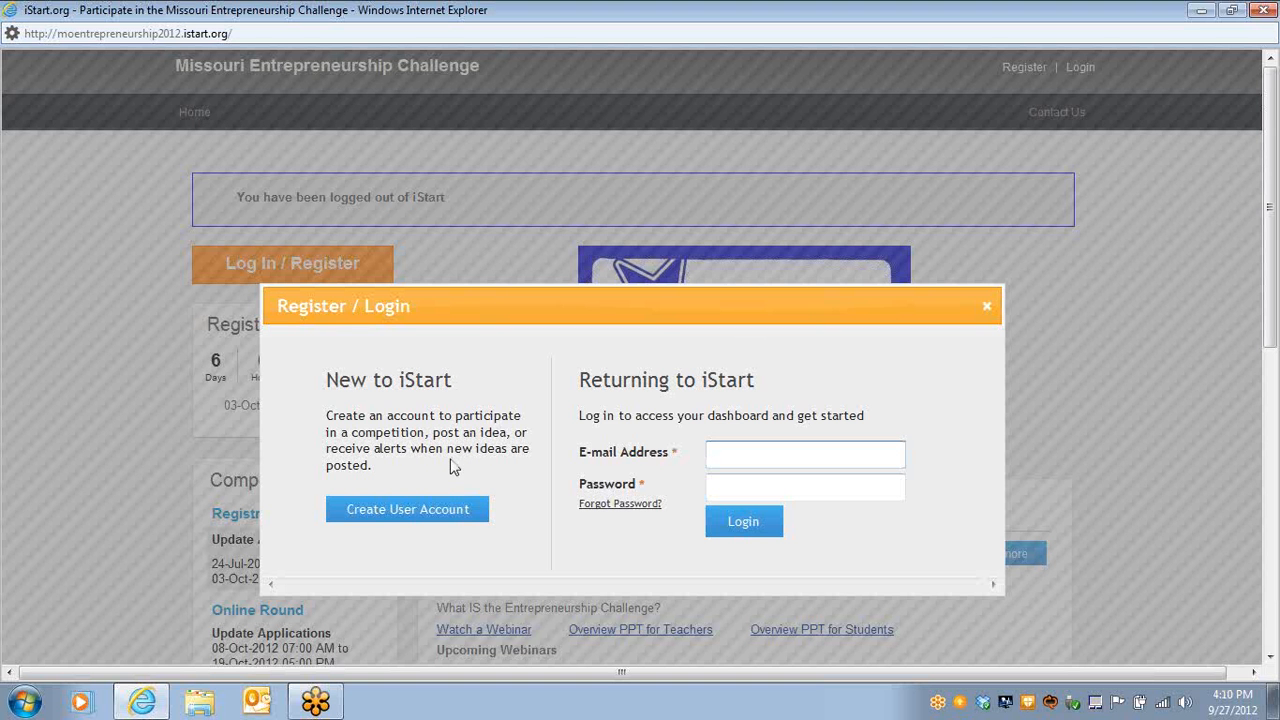
left_click(447, 509)
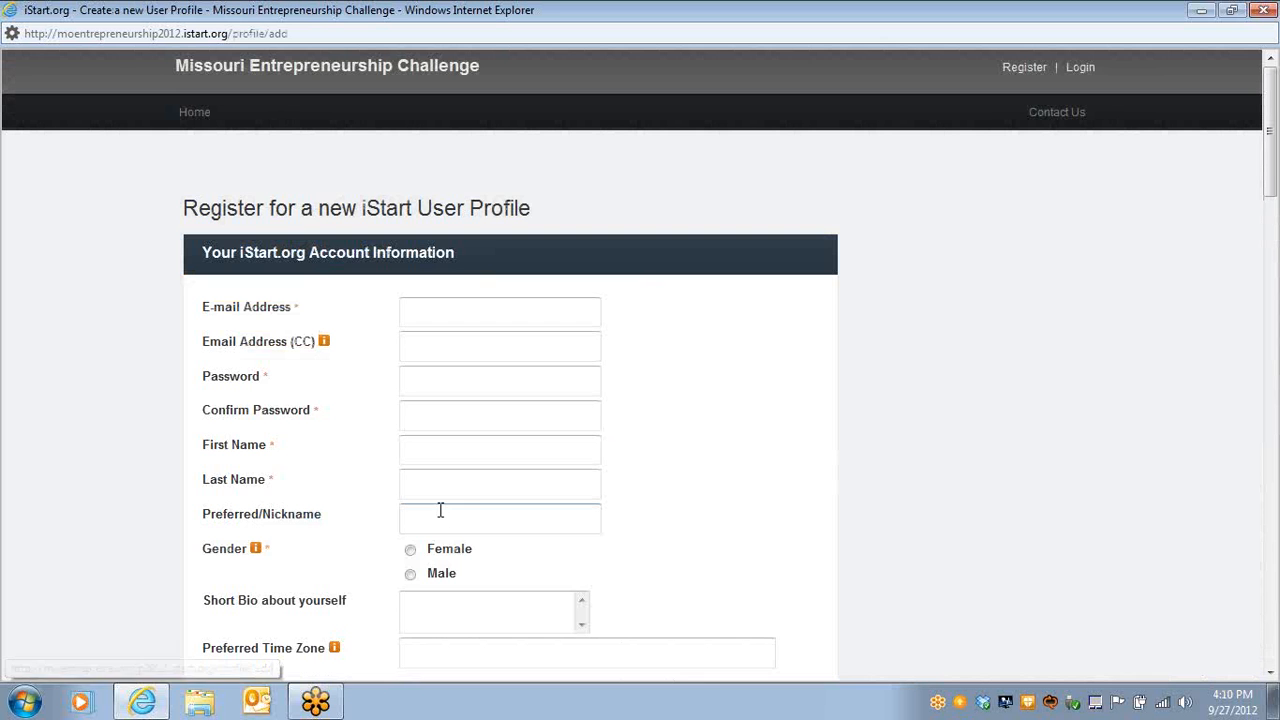
left_click(446, 310)
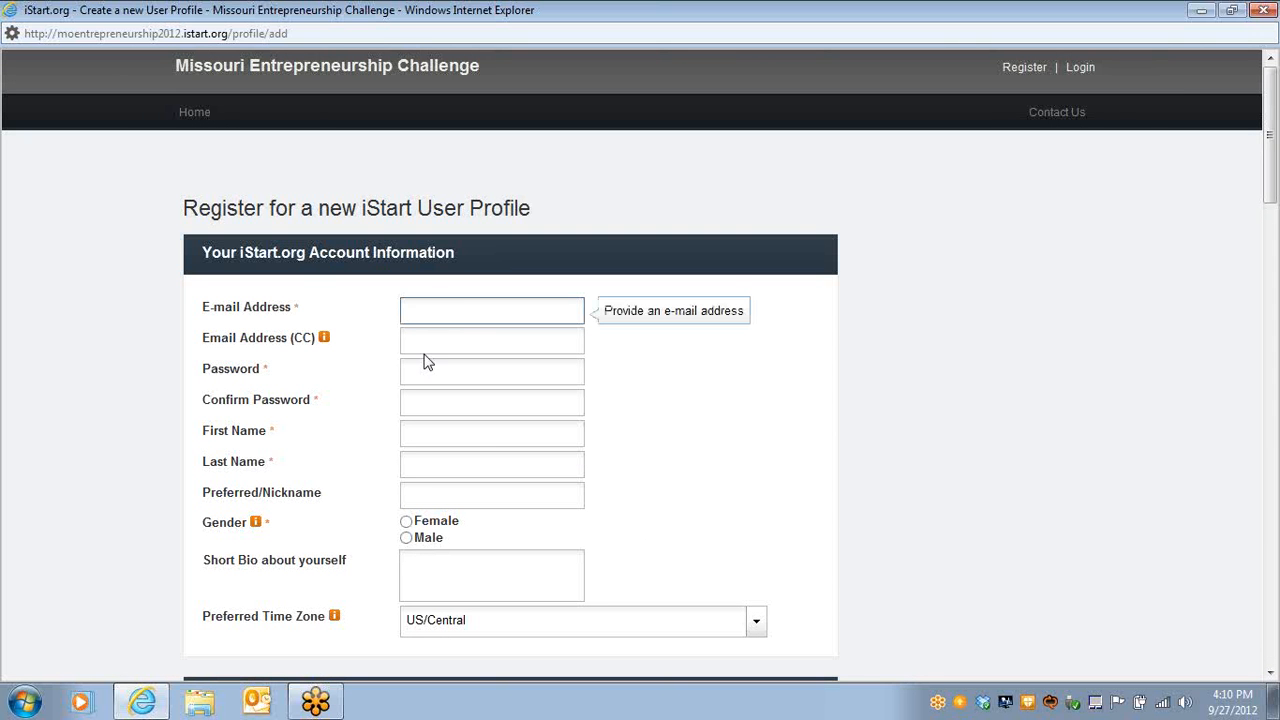
scroll(473, 425, "down", 3)
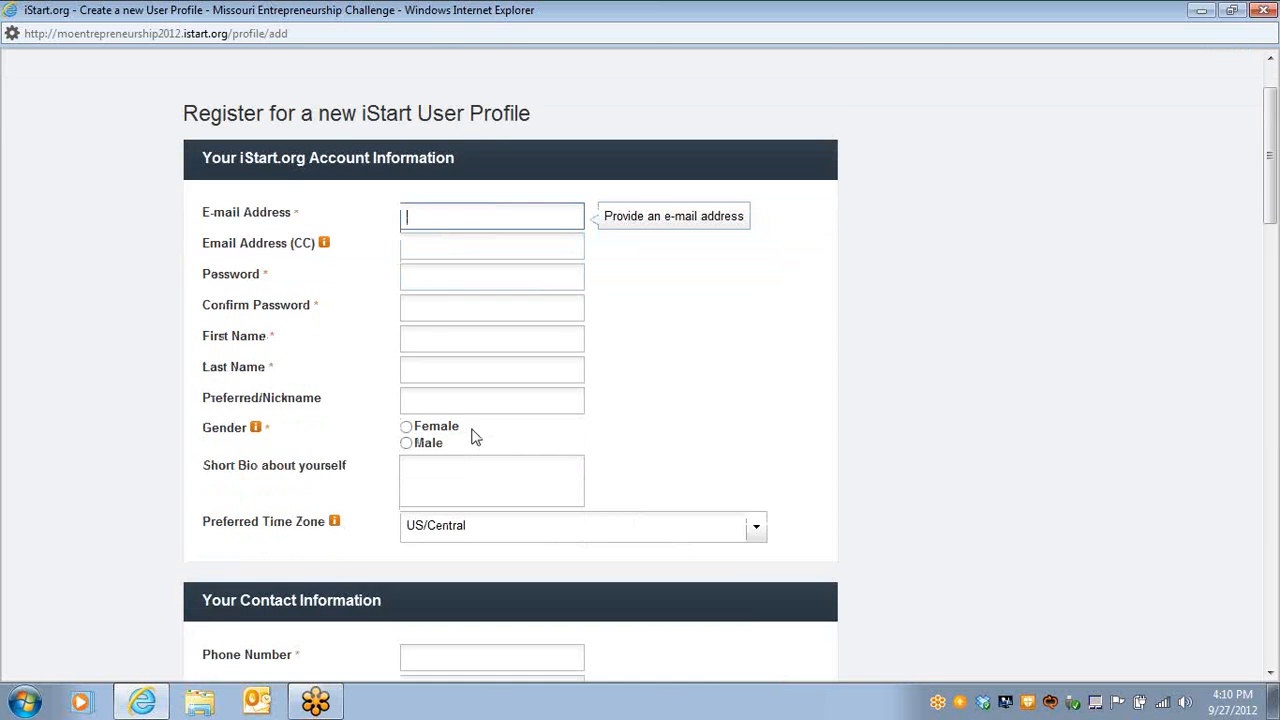
scroll(476, 428, "down", 1)
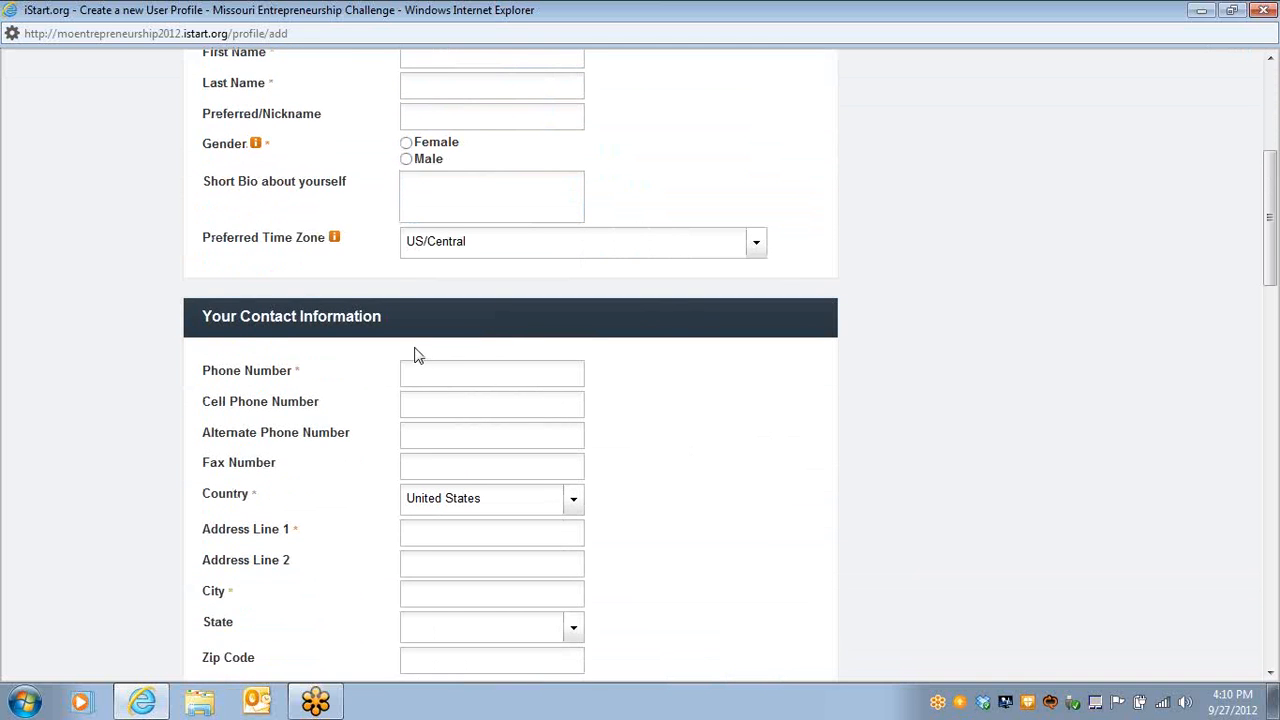
scroll(414, 352, "down", 1)
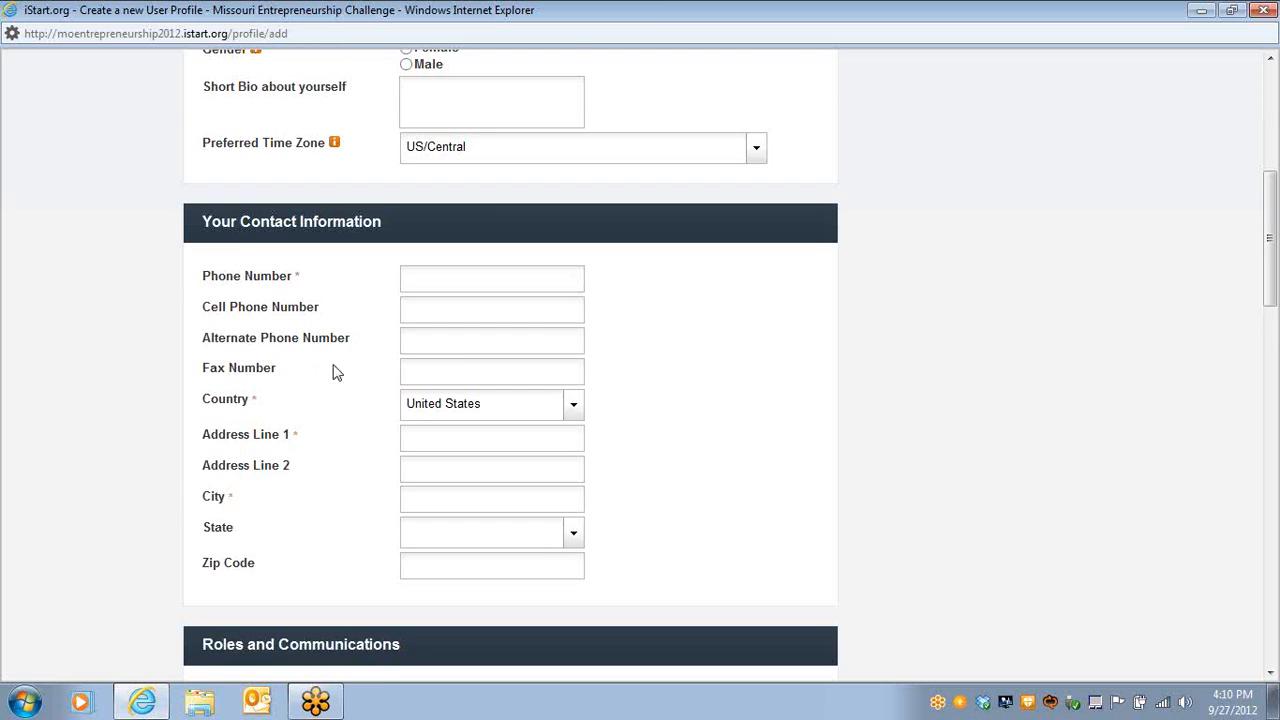
Choose Student as the relationship with iStart and turn off e-mail notifications for New Competitions
scroll(338, 390, "down", 4)
scroll(338, 415, "down", 2)
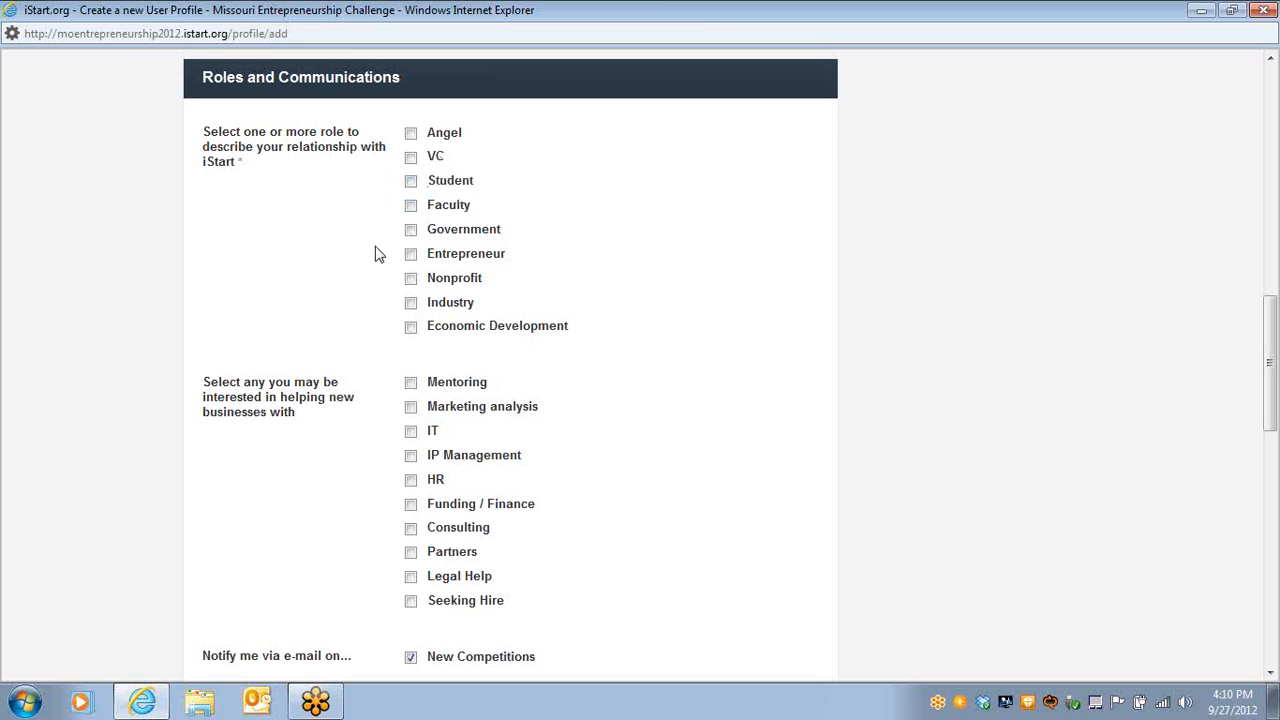
left_click(411, 183)
scroll(335, 250, "down", 3)
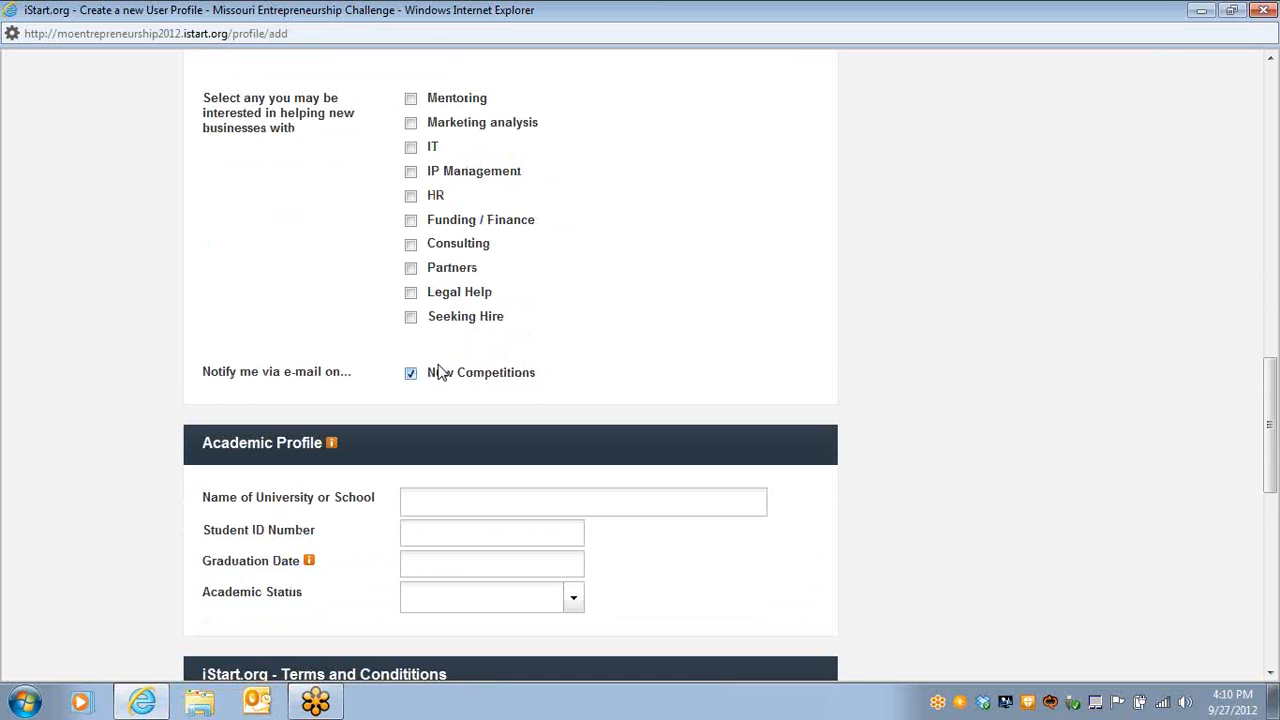
scroll(400, 370, "down", 1)
left_click(408, 282)
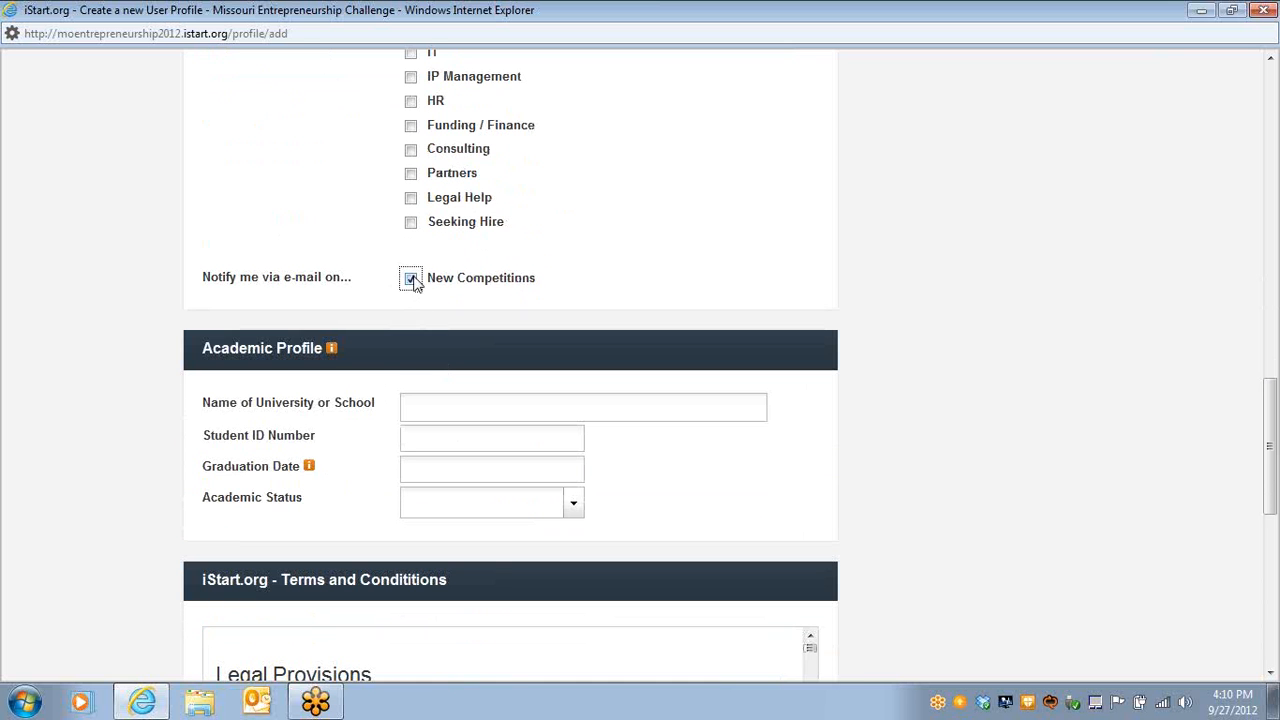
Review the form's academic profile, terms and conditions, image verification and save areas, and return to its beginning
scroll(352, 246, "down", 2)
scroll(351, 246, "down", 3)
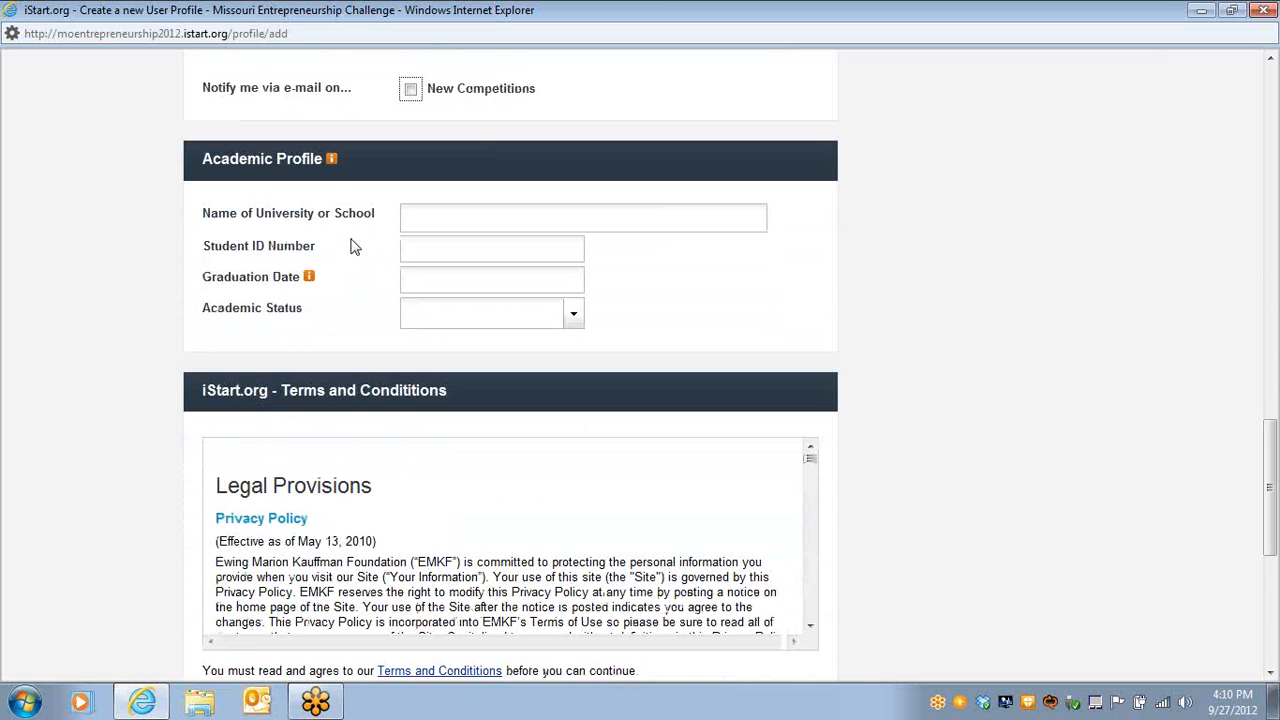
scroll(157, 601, "down", 4)
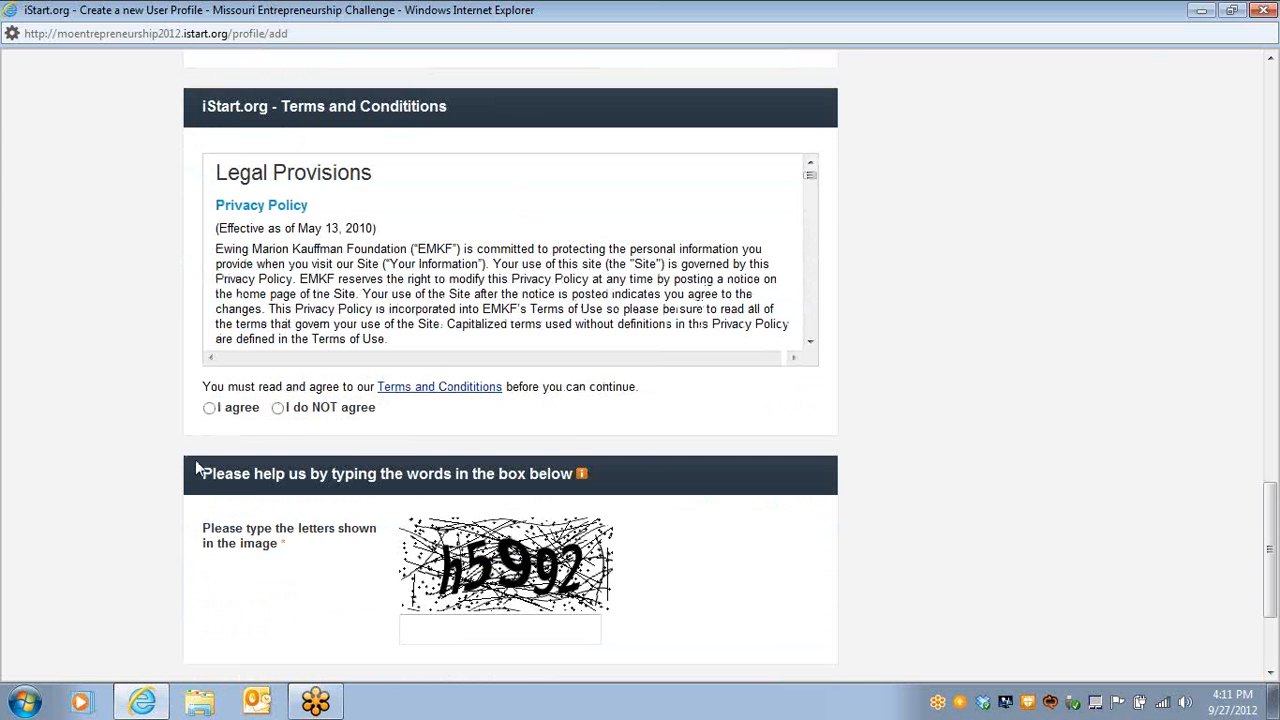
scroll(194, 443, "up", 4)
scroll(328, 538, "down", 2)
scroll(503, 614, "down", 8)
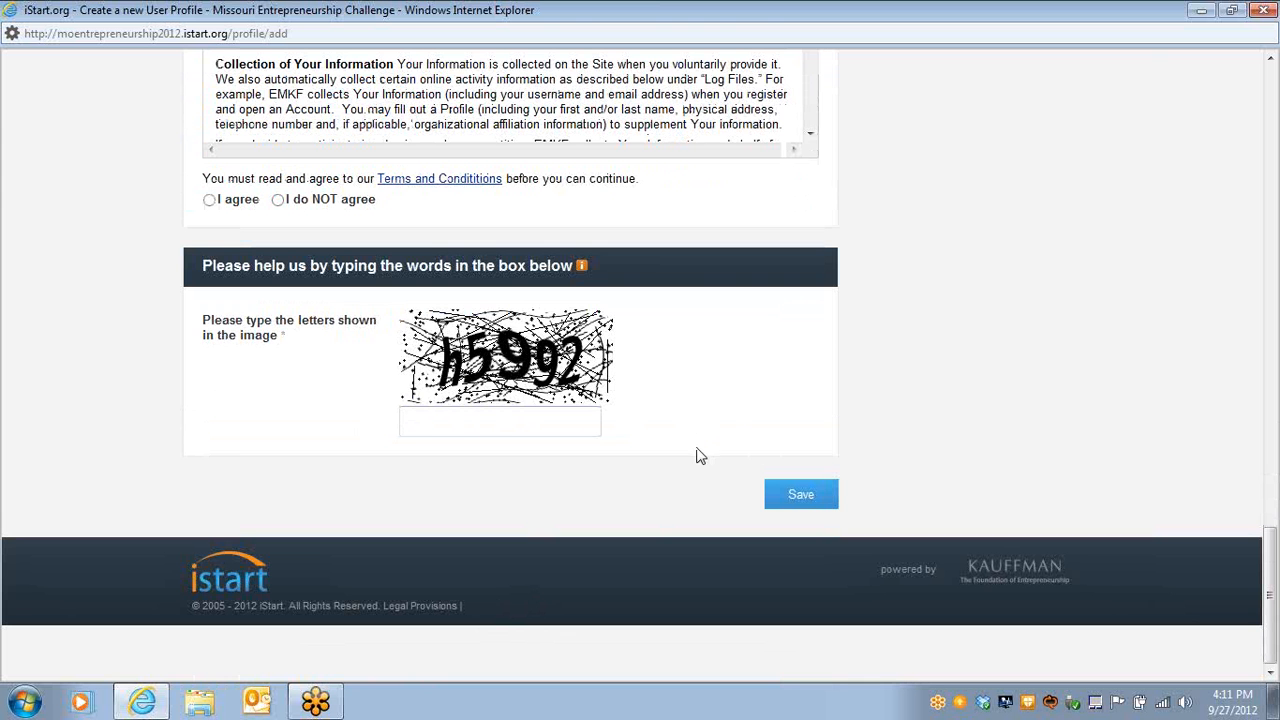
scroll(694, 451, "up", 8)
scroll(690, 425, "up", 20)
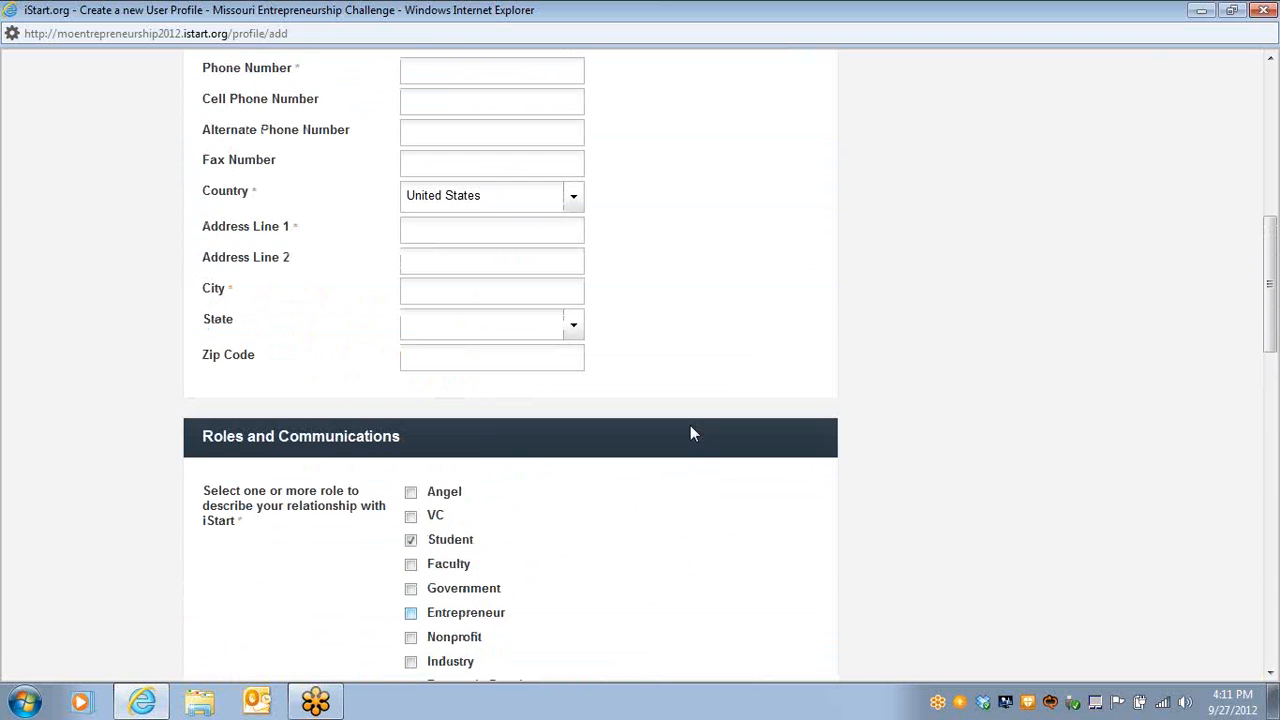
scroll(640, 200, "up", 12)
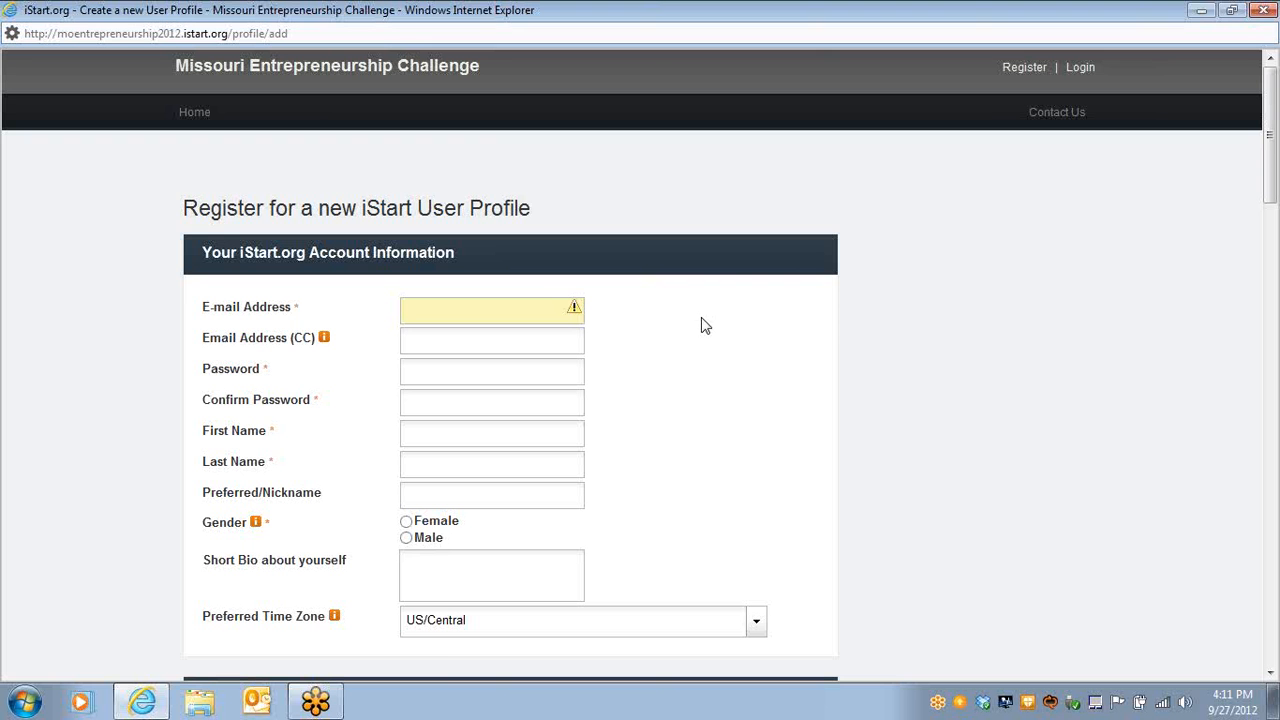
Log in to the existing team leader account by entering its e-mail address and account password
left_click(1086, 68)
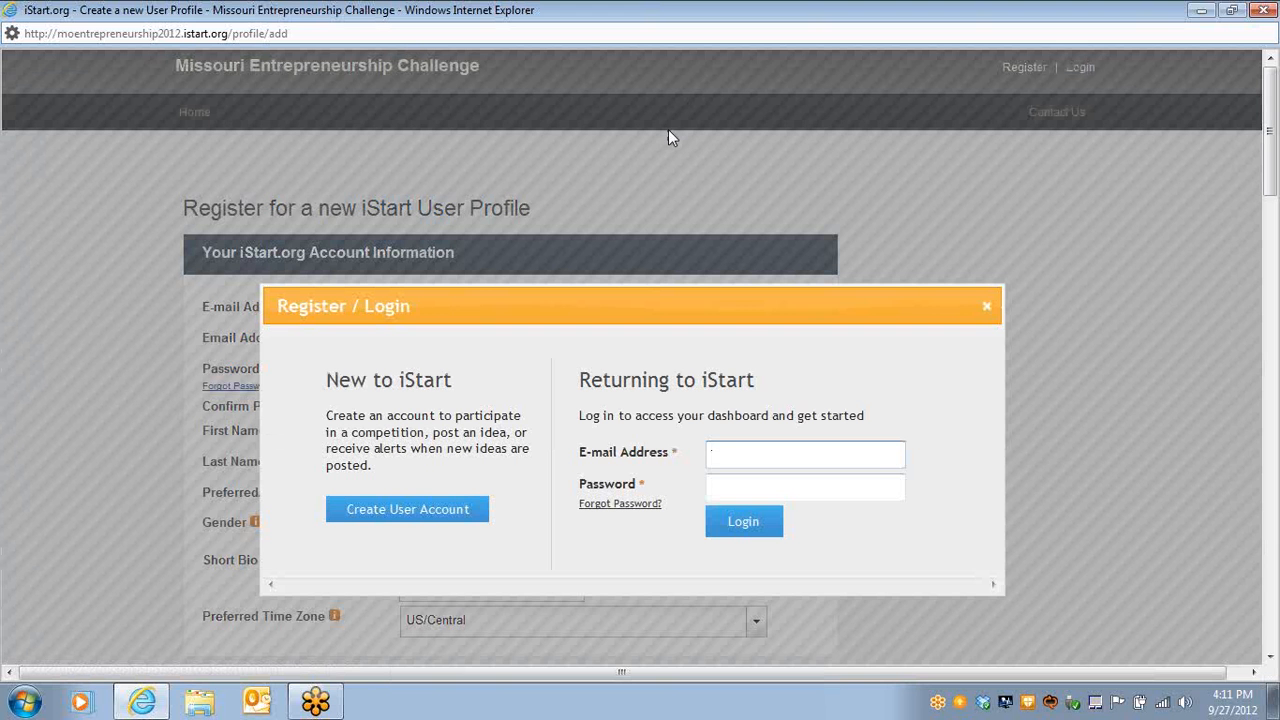
type("mich")
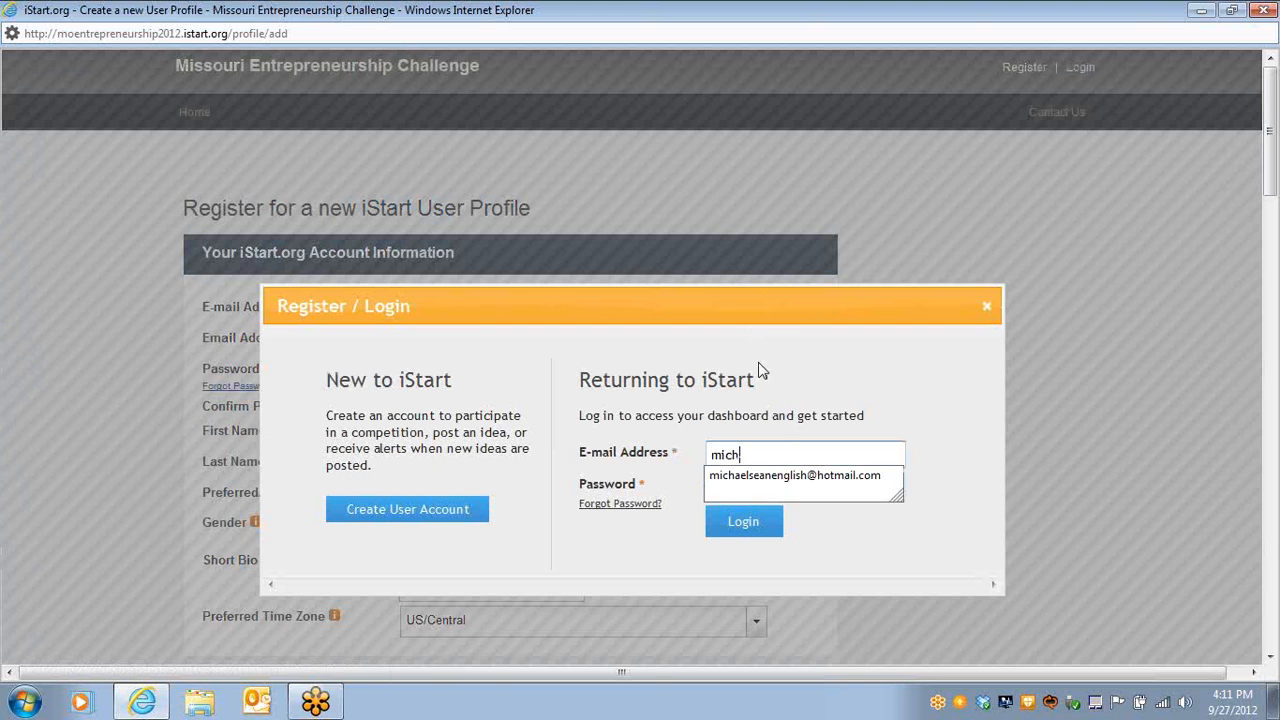
left_click(779, 476)
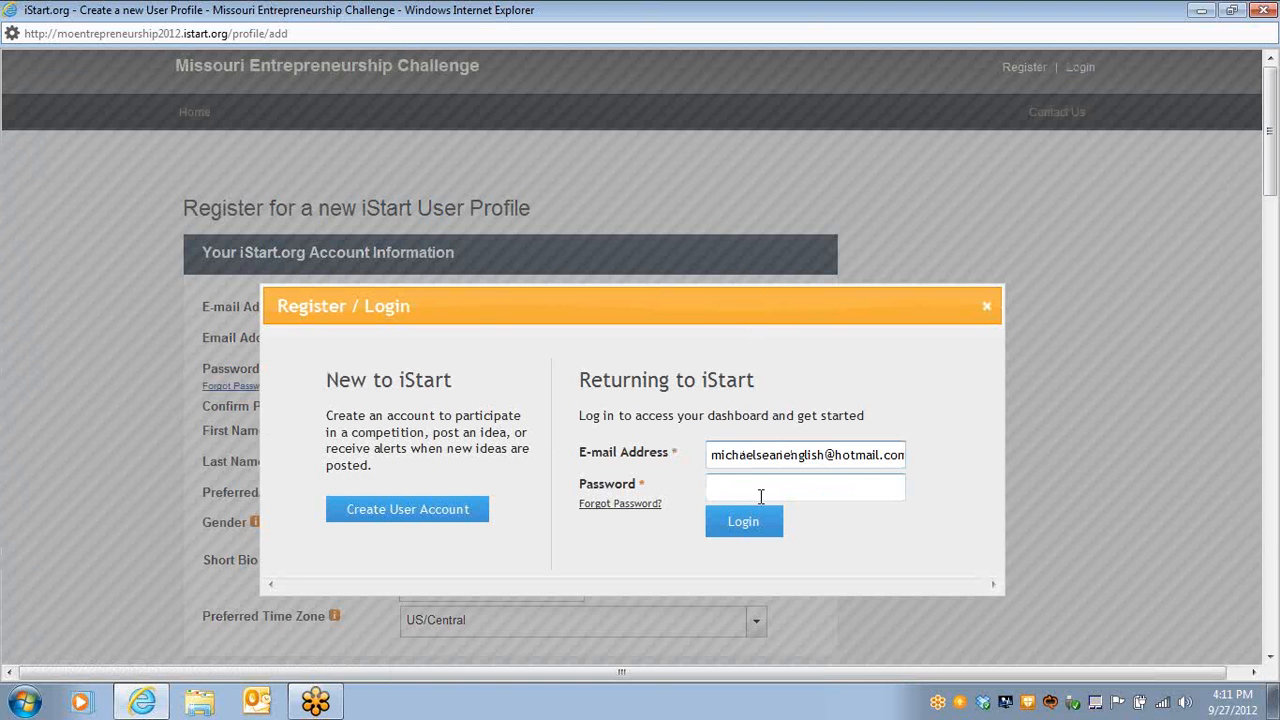
left_click(754, 488)
type("••")
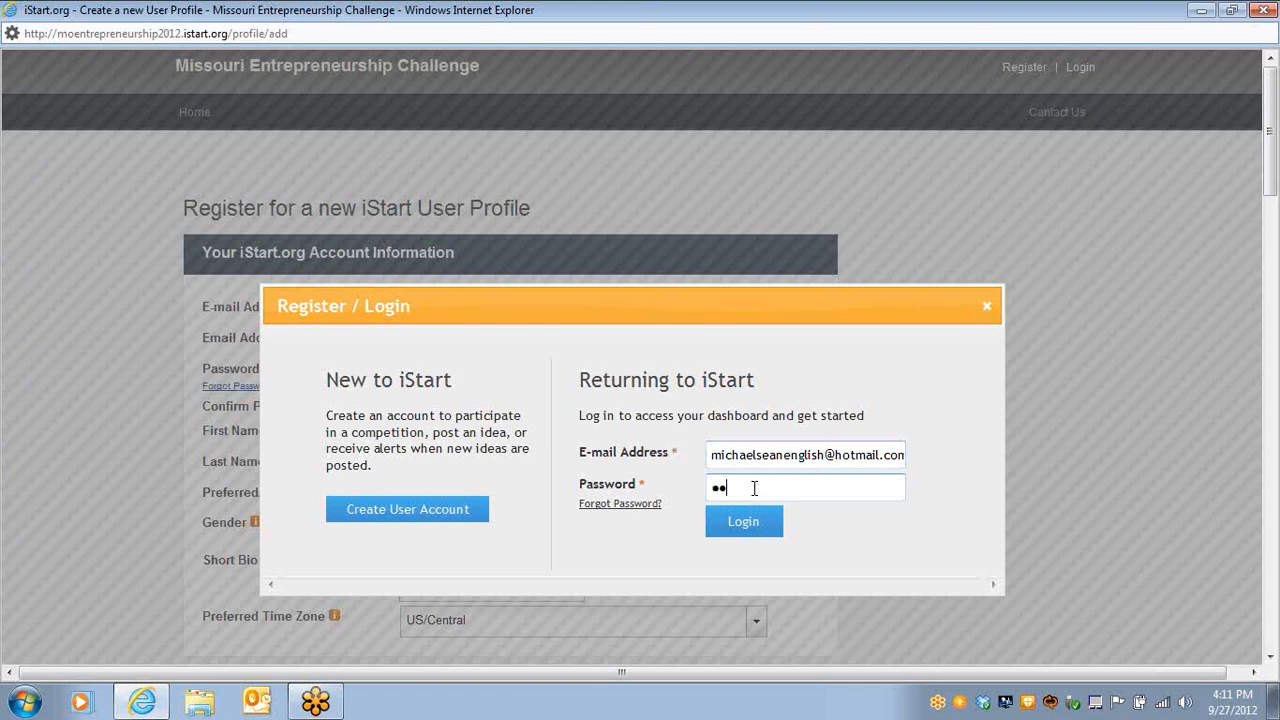
type("•••••")
key("Return")
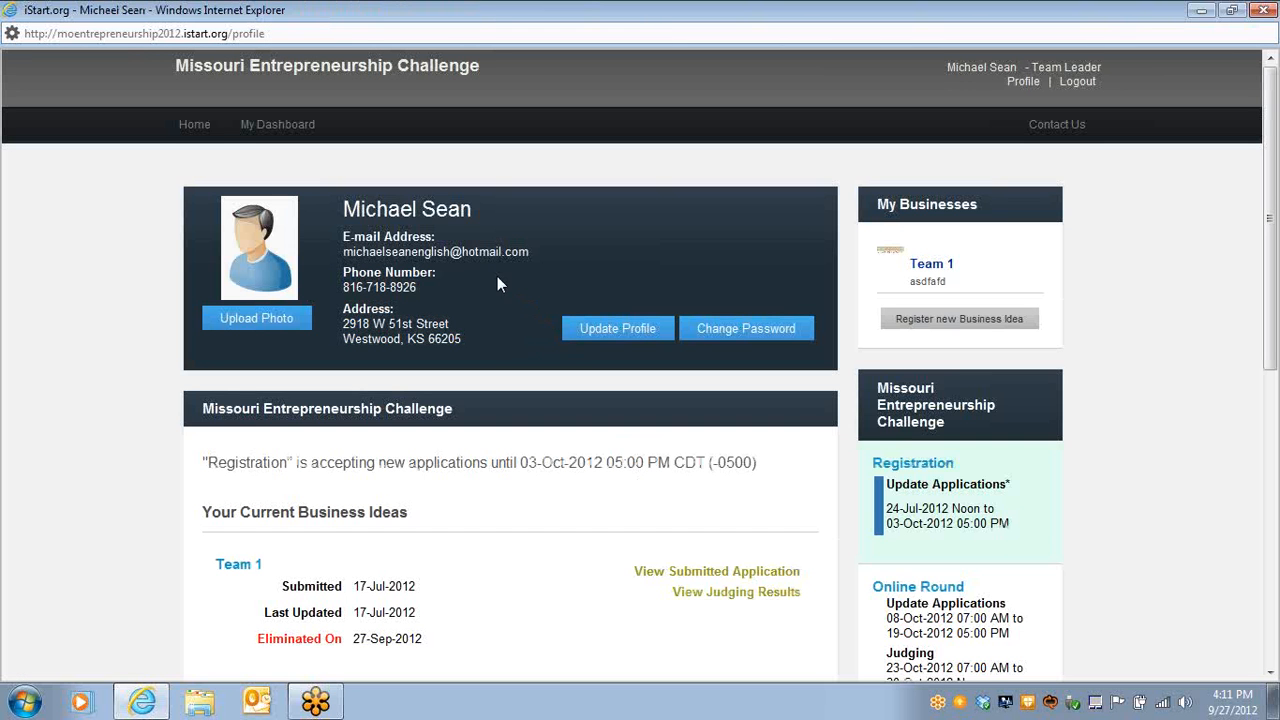
Look over the dashboard, examine the editable business listing of Team 1 and return to the dashboard
scroll(302, 220, "down", 2)
scroll(300, 227, "up", 2)
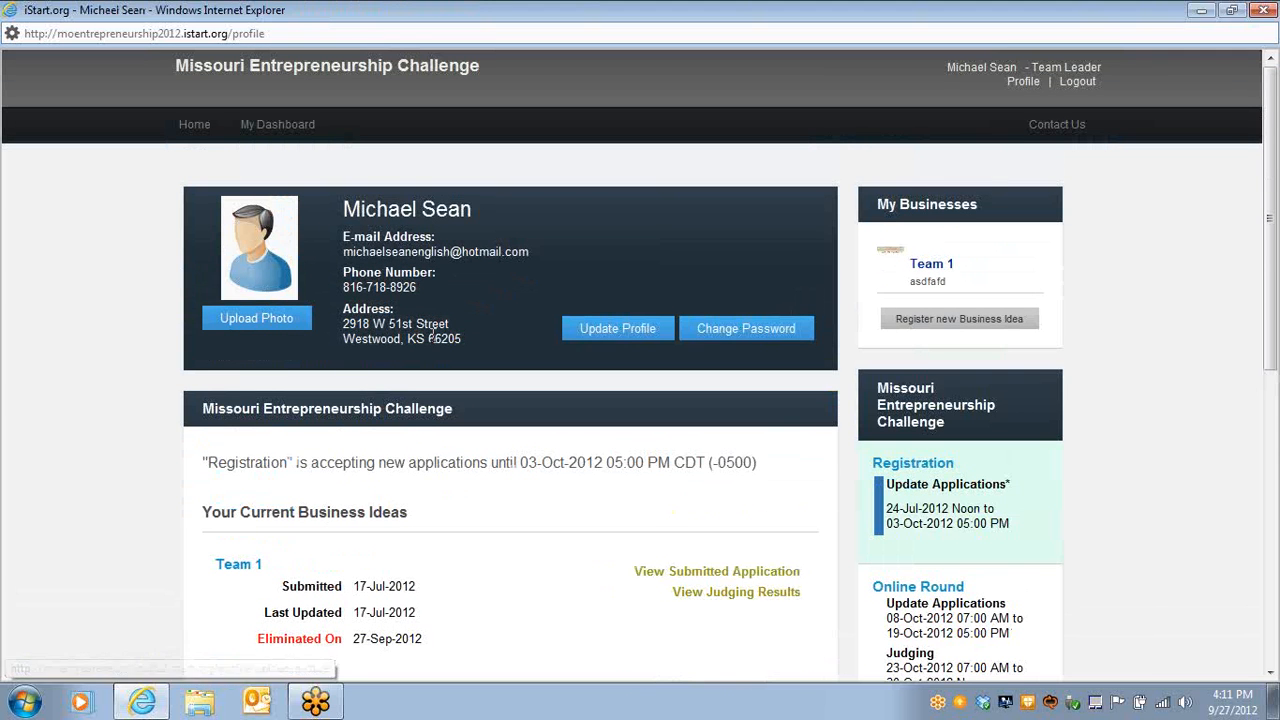
scroll(210, 312, "down", 2)
scroll(430, 330, "up", 2)
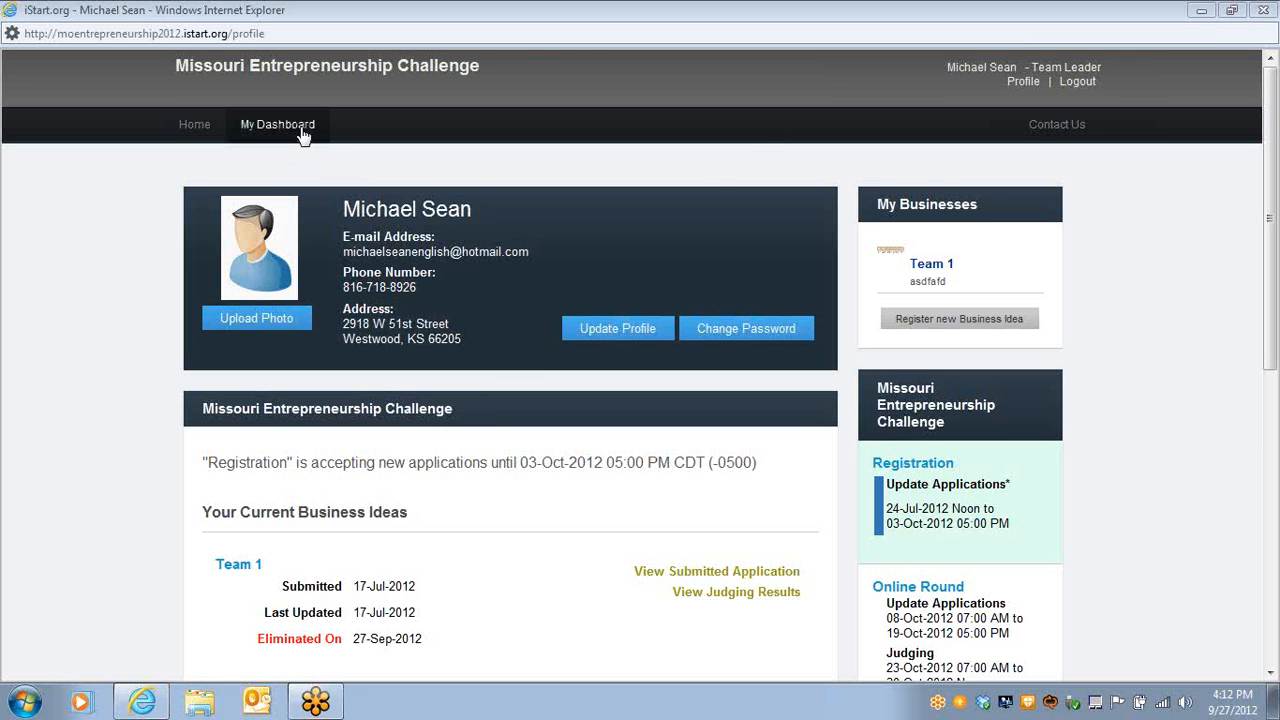
left_click(943, 266)
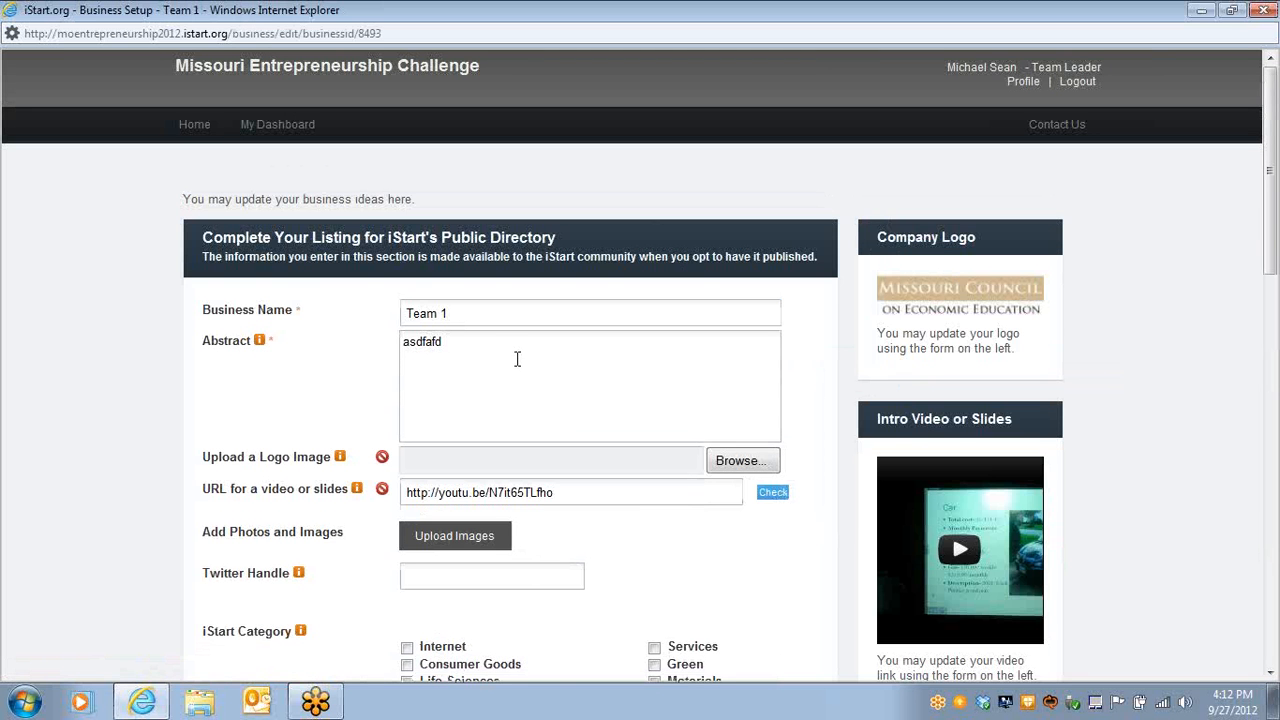
scroll(507, 347, "down", 4)
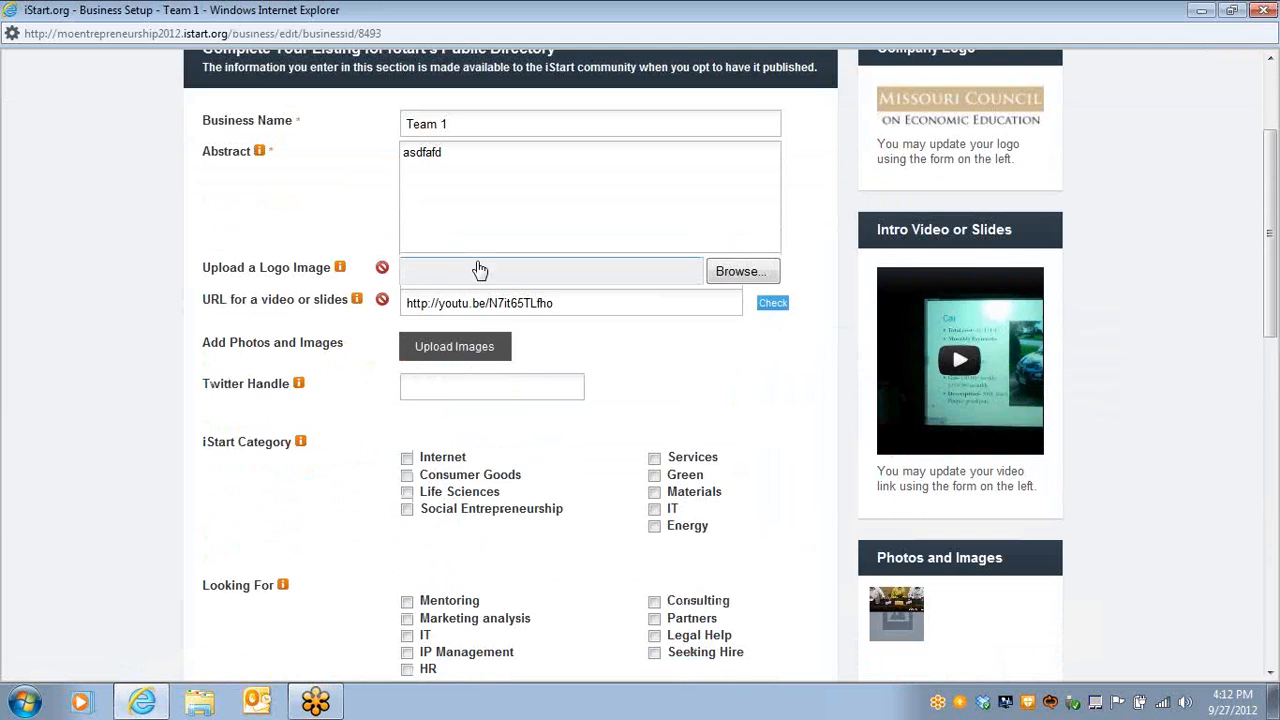
scroll(505, 296, "up", 4)
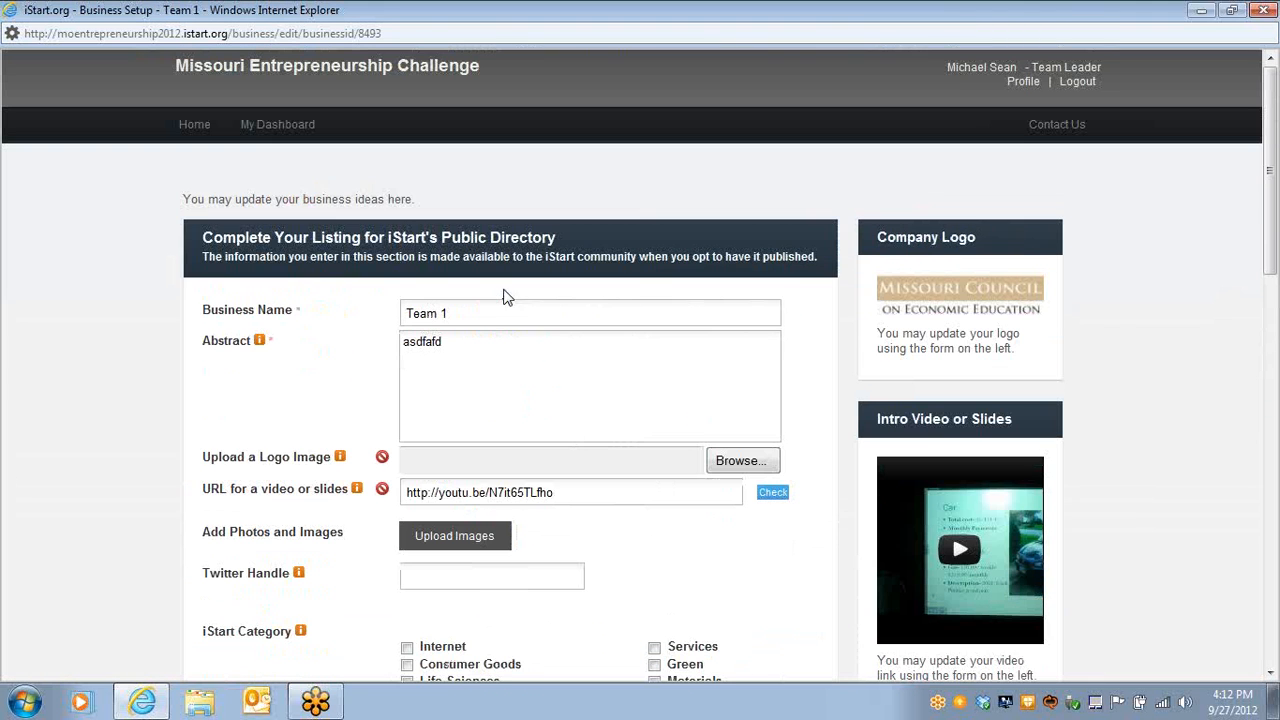
left_click(279, 130)
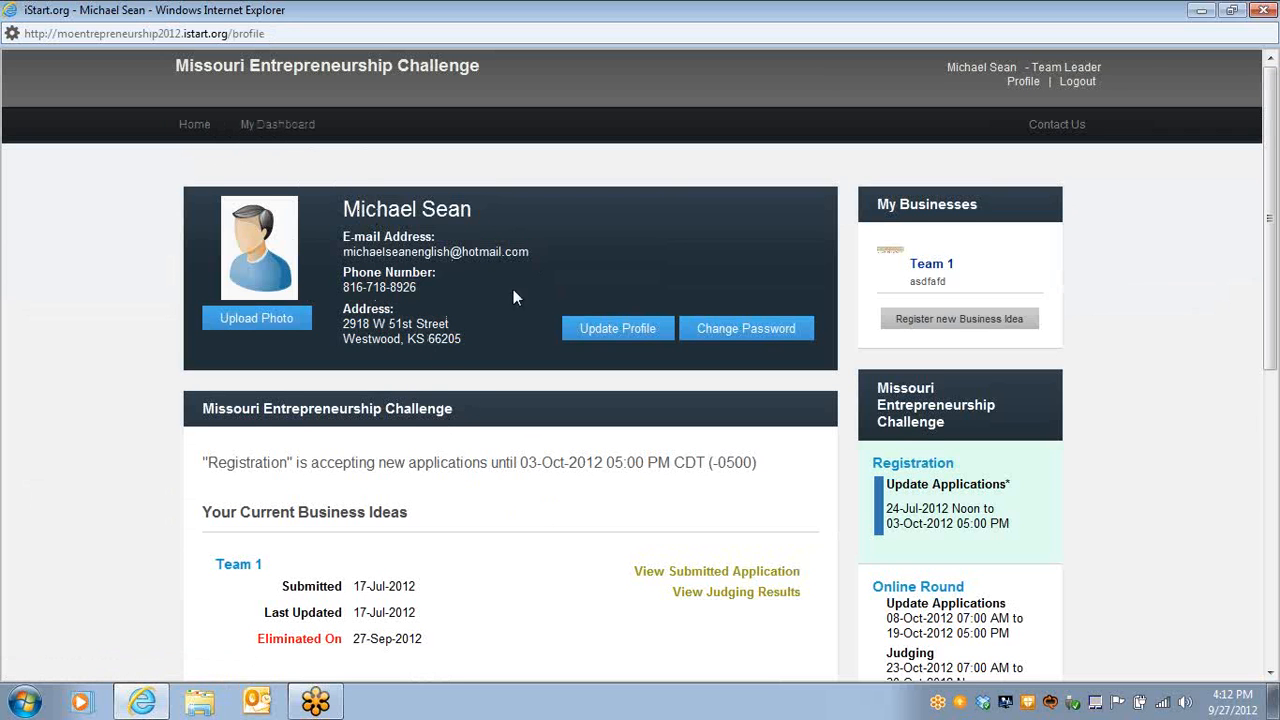
Go back to the competition home page and review the Update Application option, registration deadline and competition timeline
left_click(203, 123)
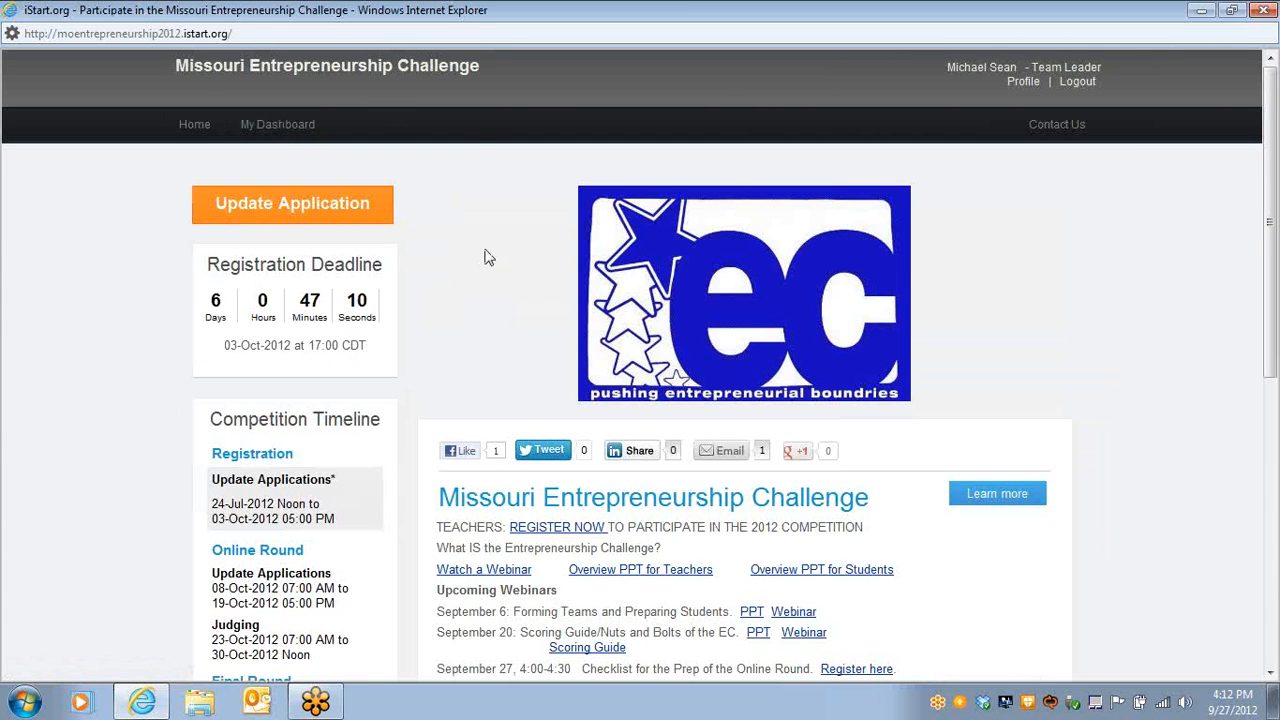
scroll(504, 220, "down", 1)
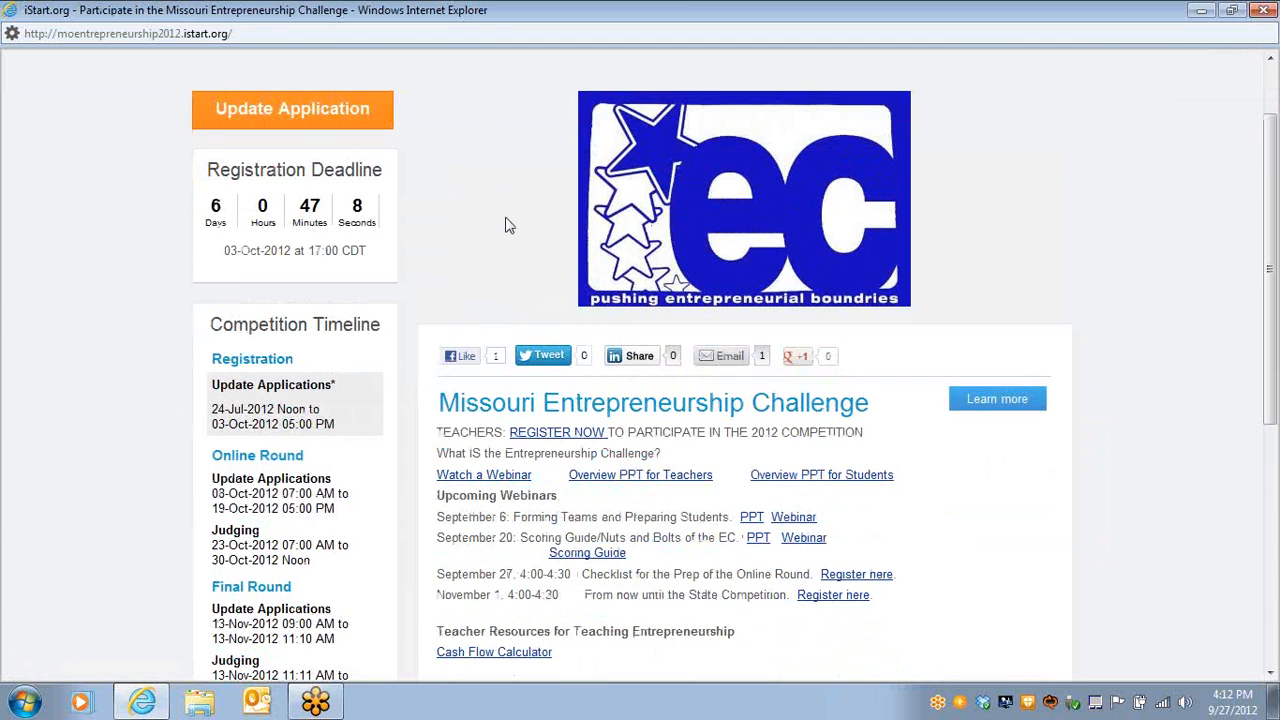
scroll(506, 225, "up", 1)
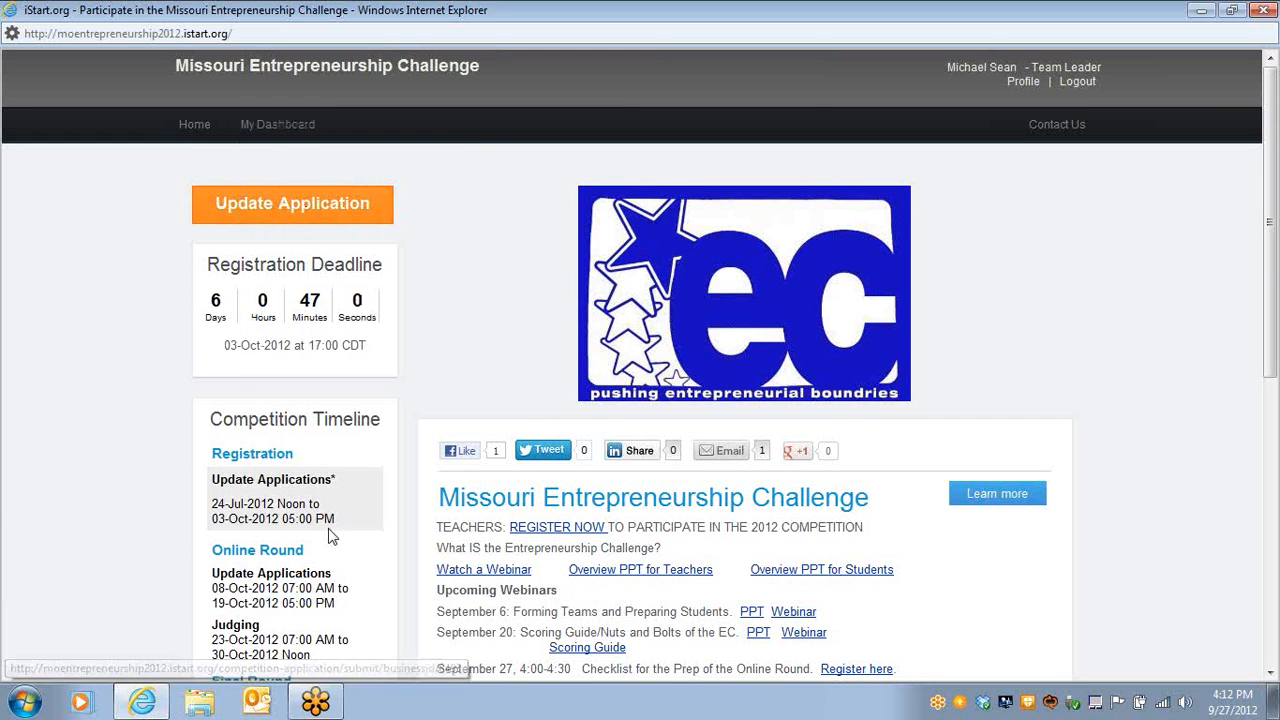
scroll(366, 506, "down", 2)
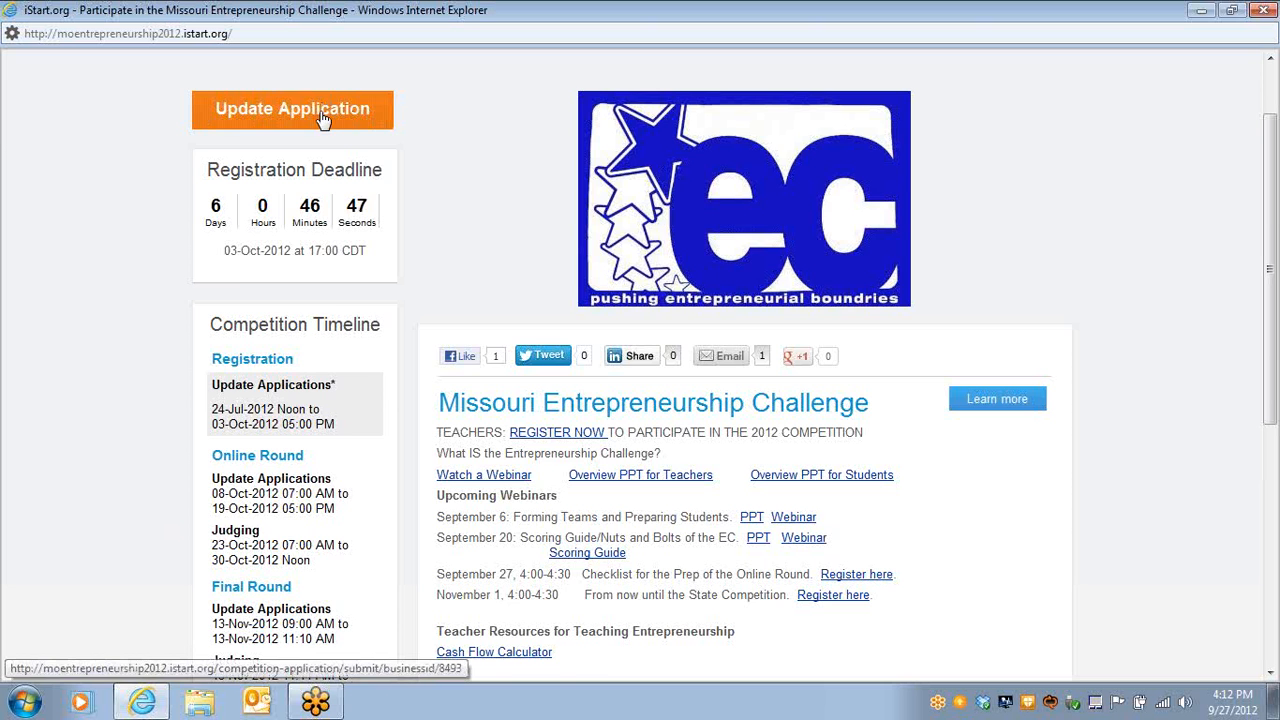
scroll(790, 165, "up", 2)
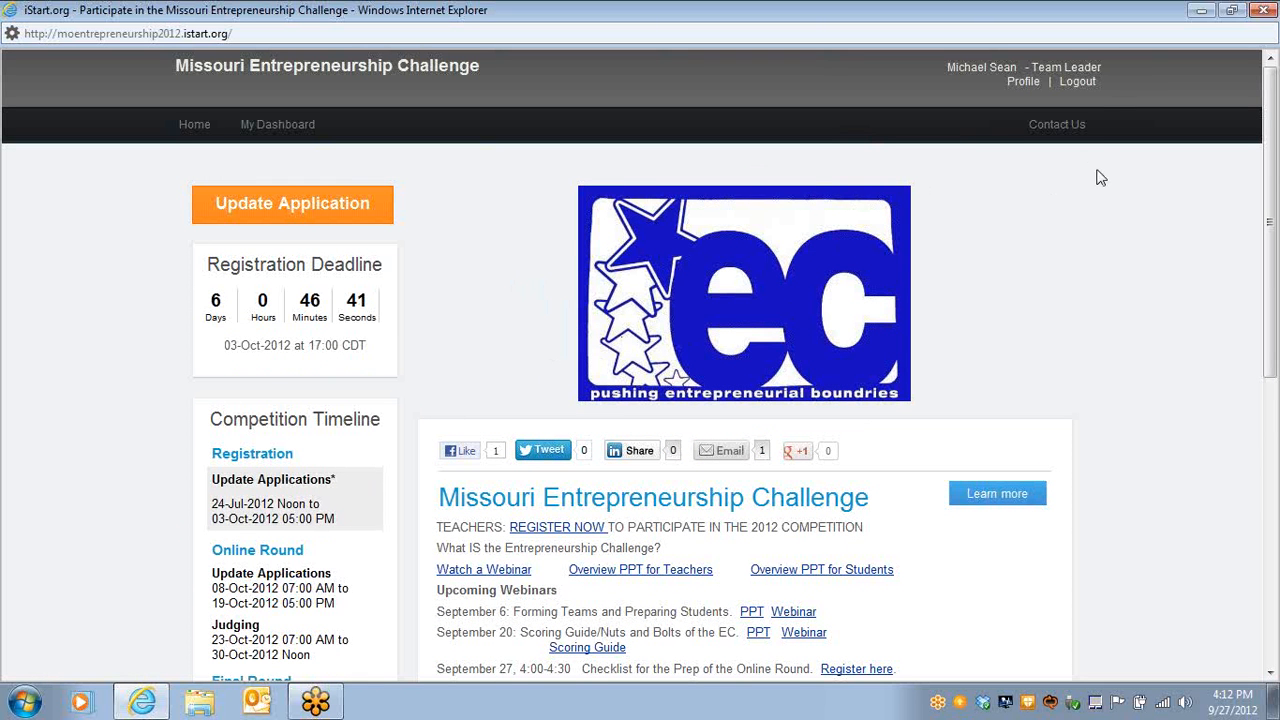
Log out of the team leader account and log in as administrator with that account's e-mail address and saved password
left_click(1094, 94)
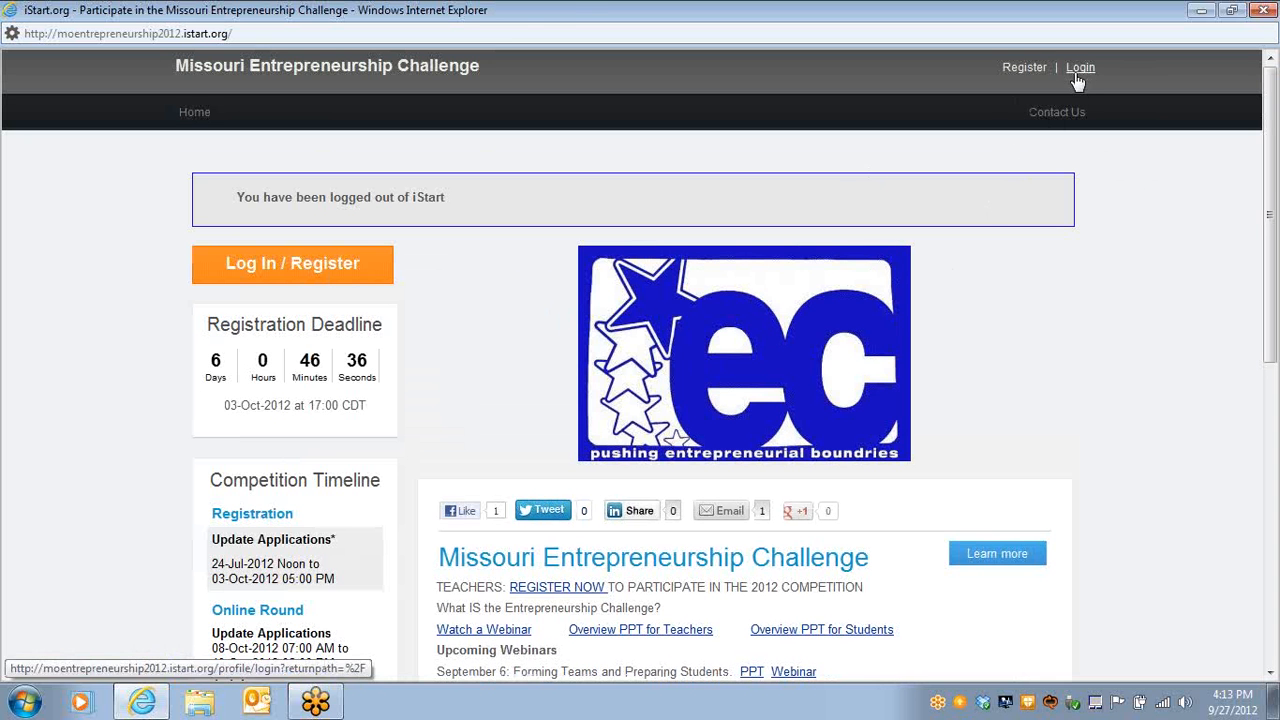
left_click(1078, 76)
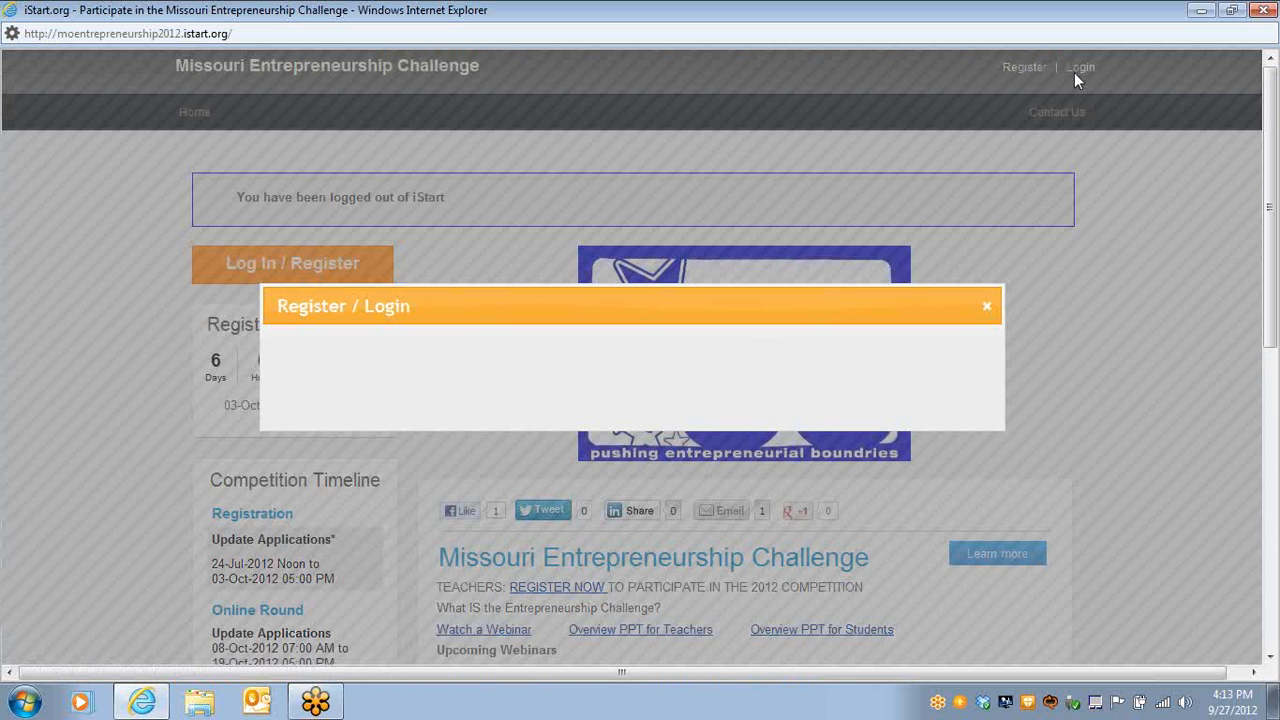
left_click(785, 462)
type("en")
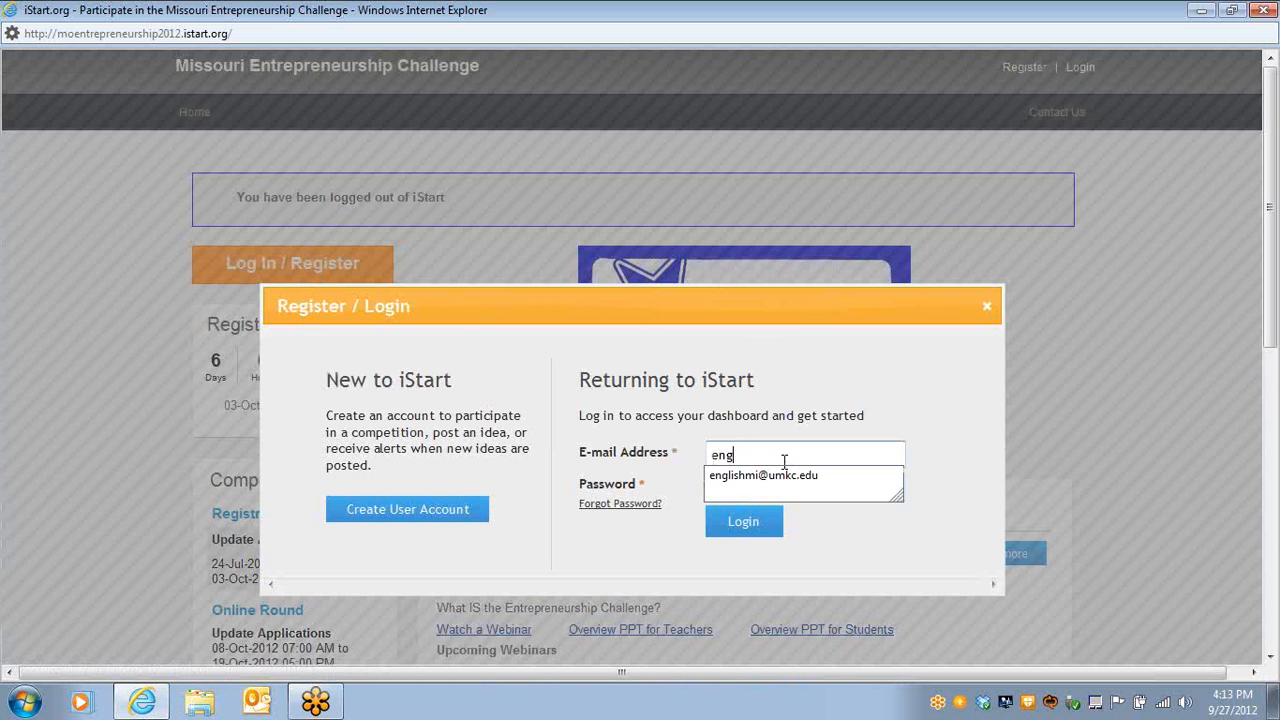
type("g")
left_click(785, 476)
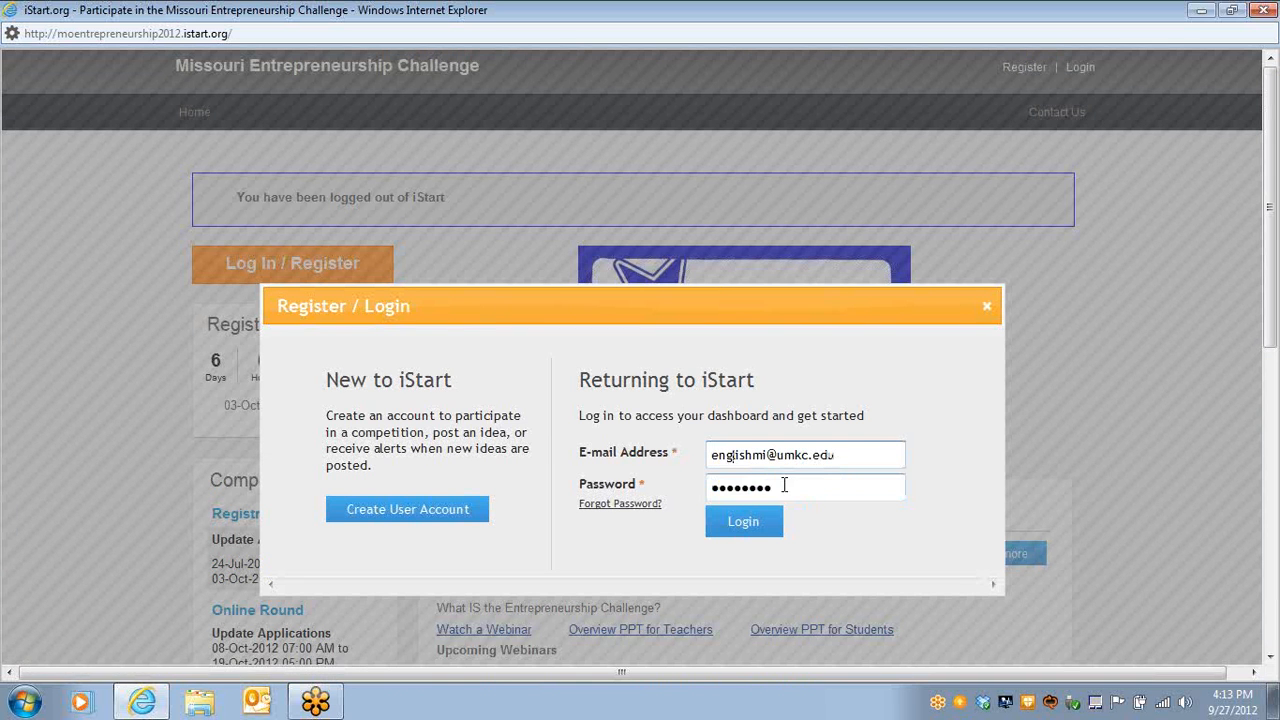
left_click(766, 521)
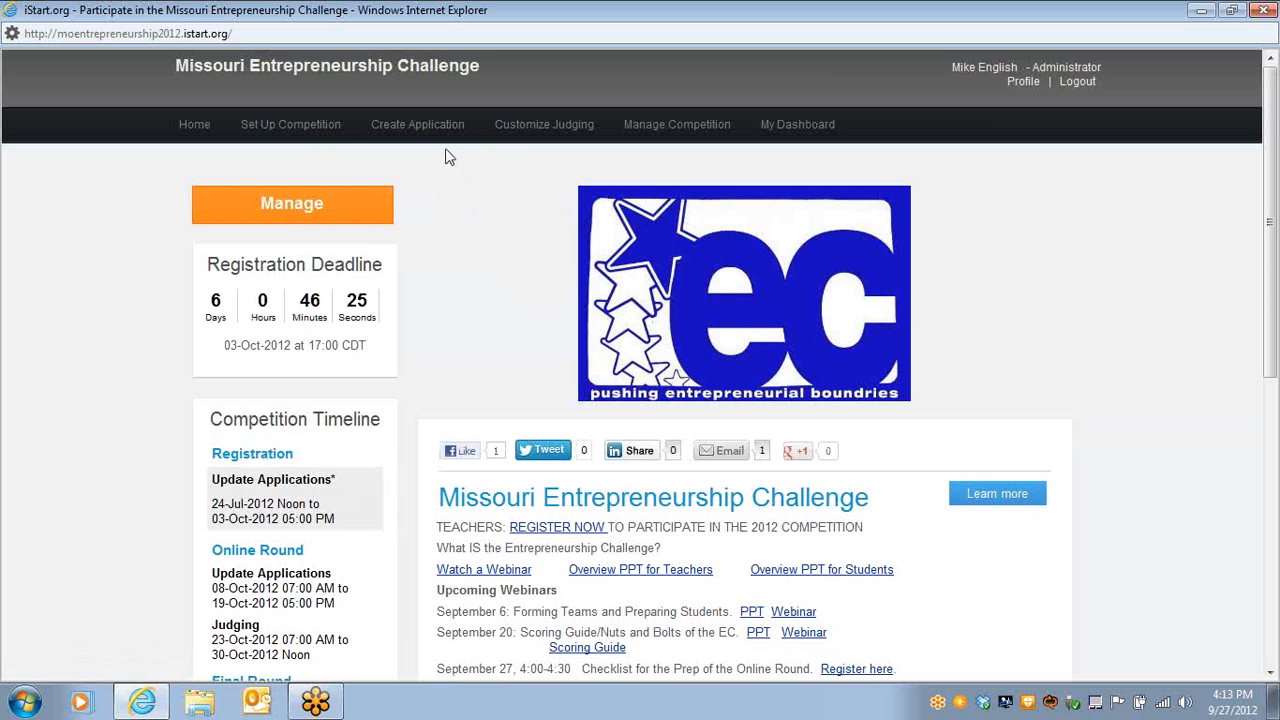
Open the application preview for the Online Round and examine its Business Abstract section
mouse_move(455, 125)
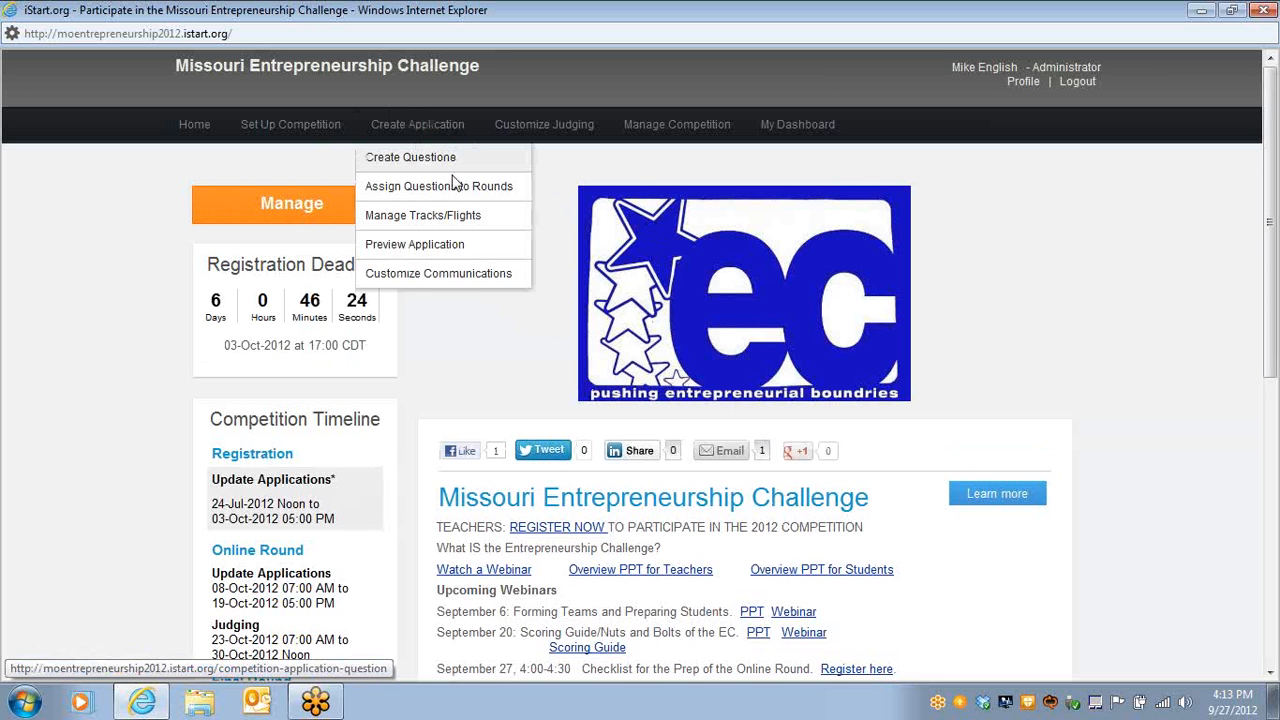
left_click(438, 250)
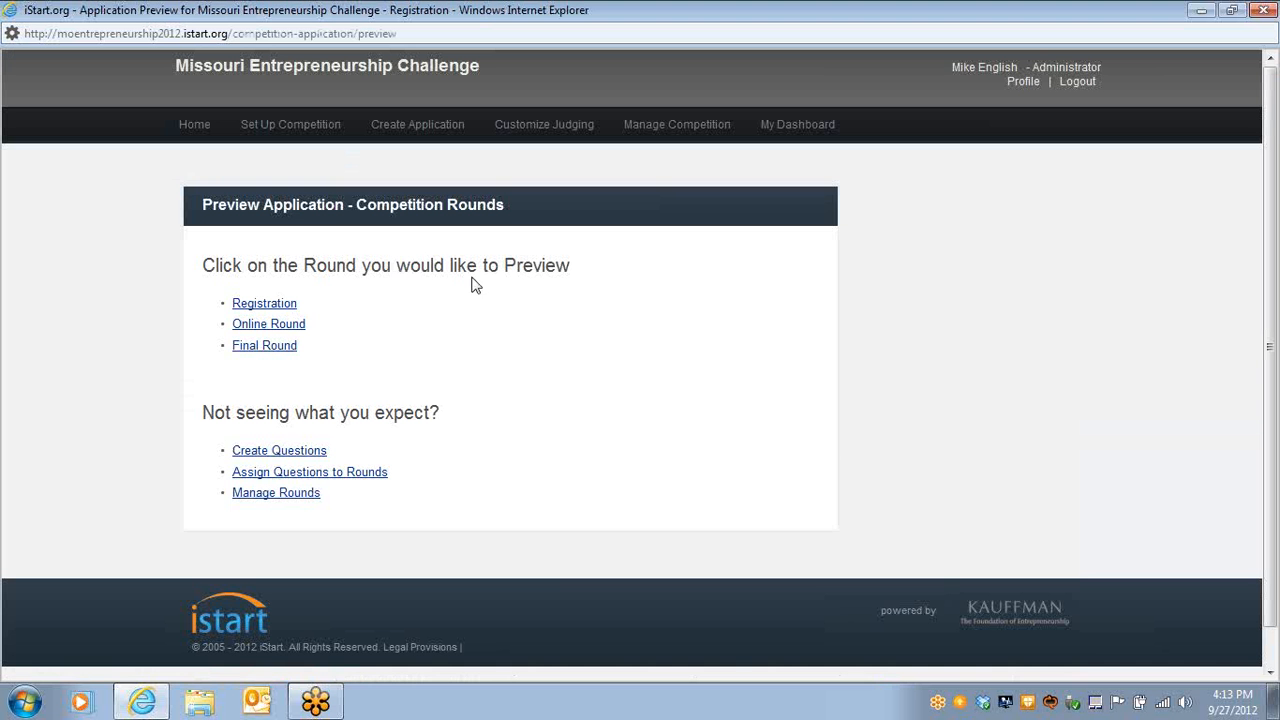
left_click(286, 331)
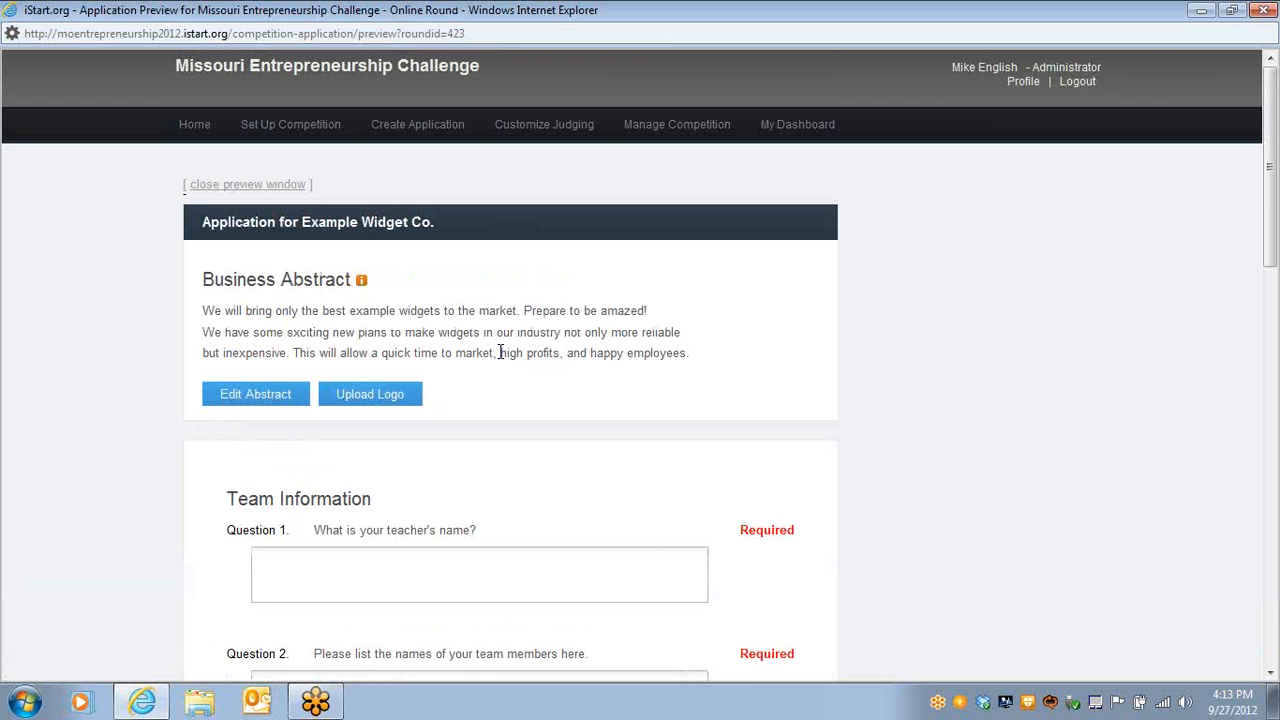
scroll(505, 372, "down", 2)
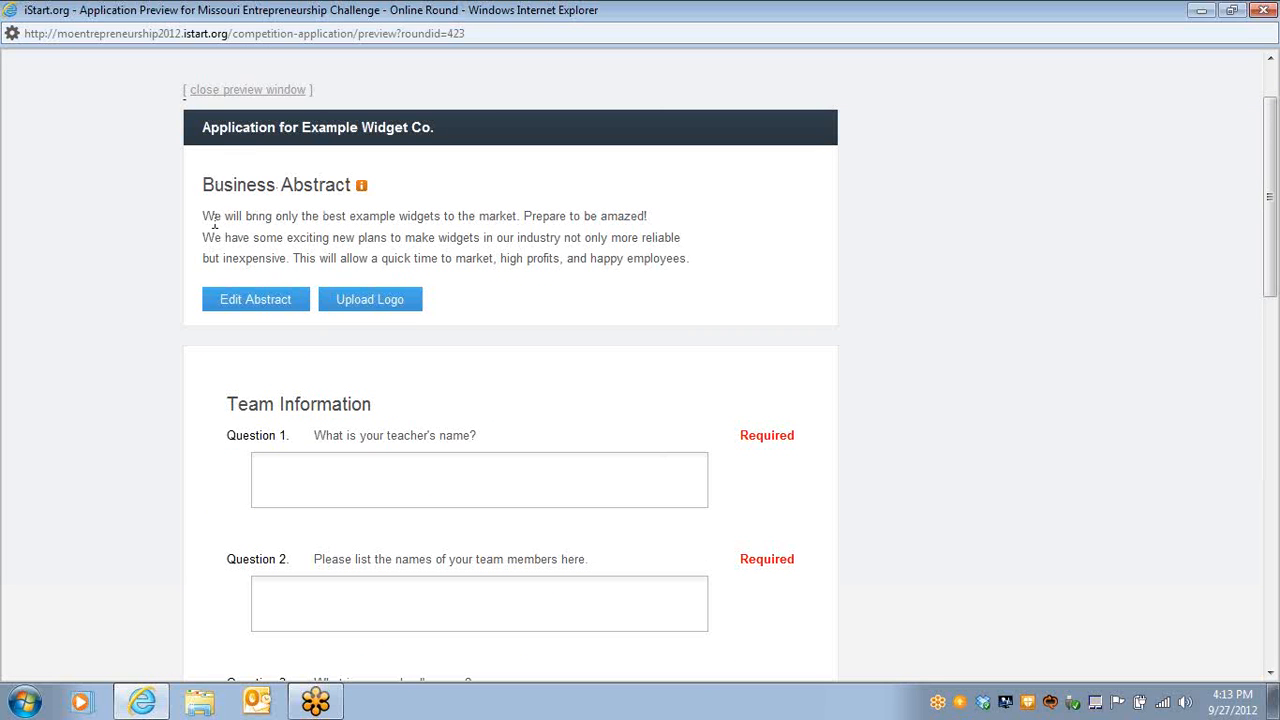
scroll(310, 160, "down", 1)
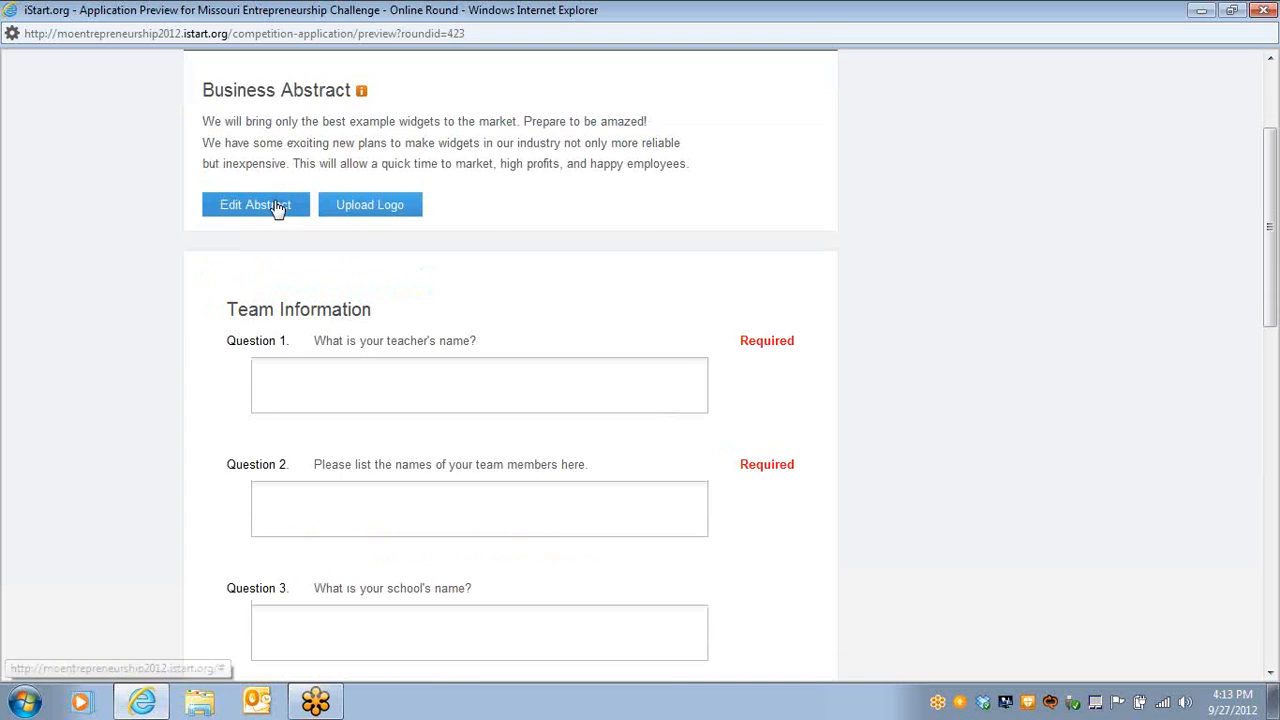
scroll(320, 146, "up", 1)
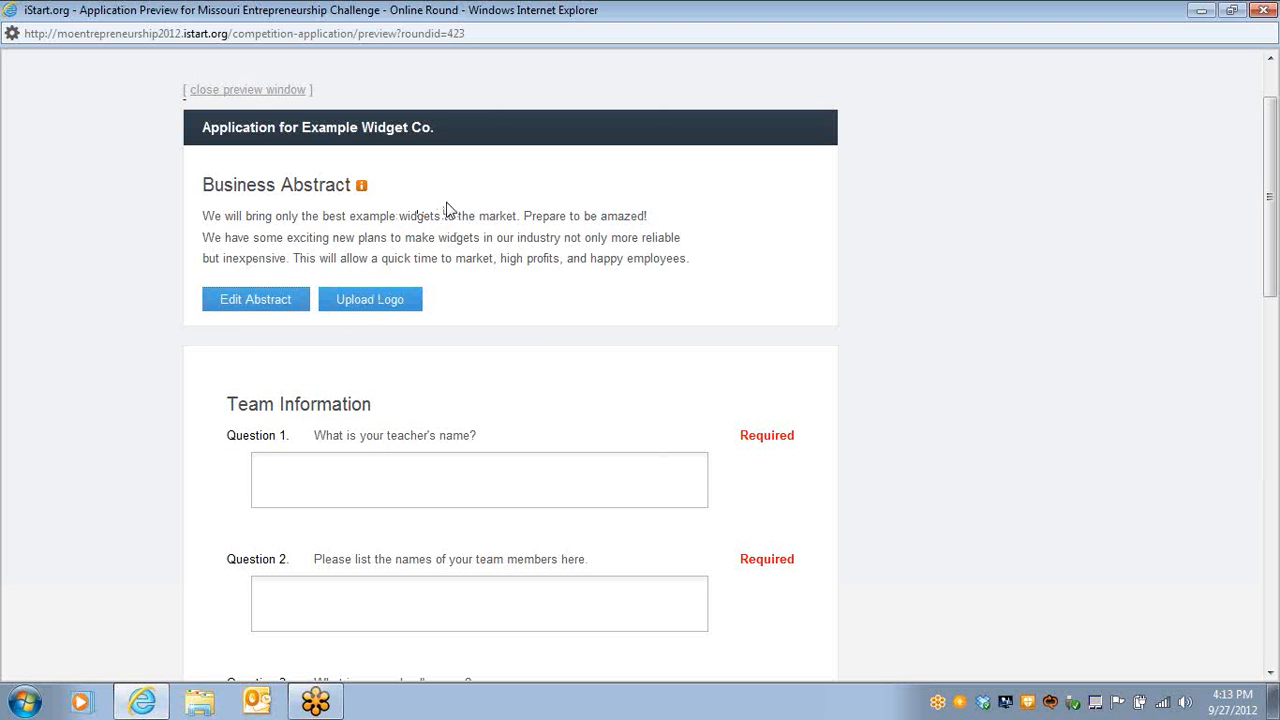
scroll(600, 225, "down", 3)
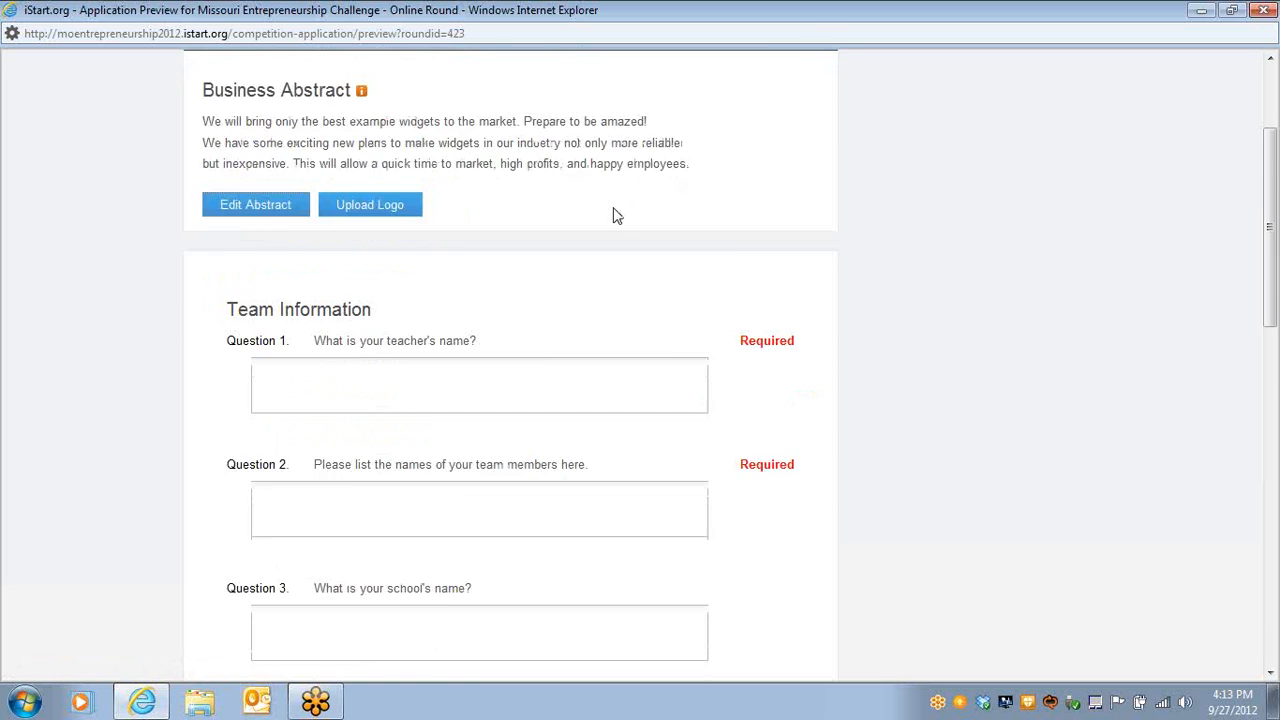
Review the Team Information questions and the Business Plan upload and video link questions of the Online Round application
scroll(590, 185, "down", 2)
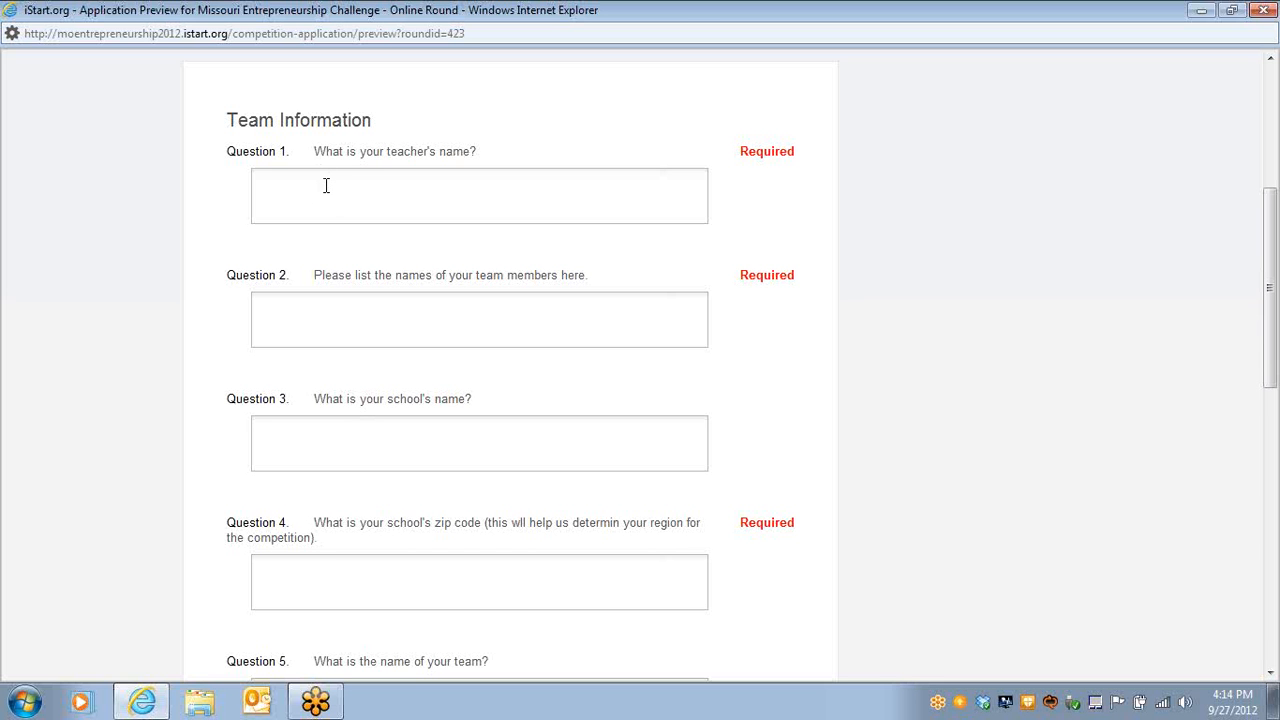
scroll(340, 343, "down", 1)
scroll(340, 343, "down", 2)
scroll(343, 354, "up", 3)
scroll(374, 254, "down", 1)
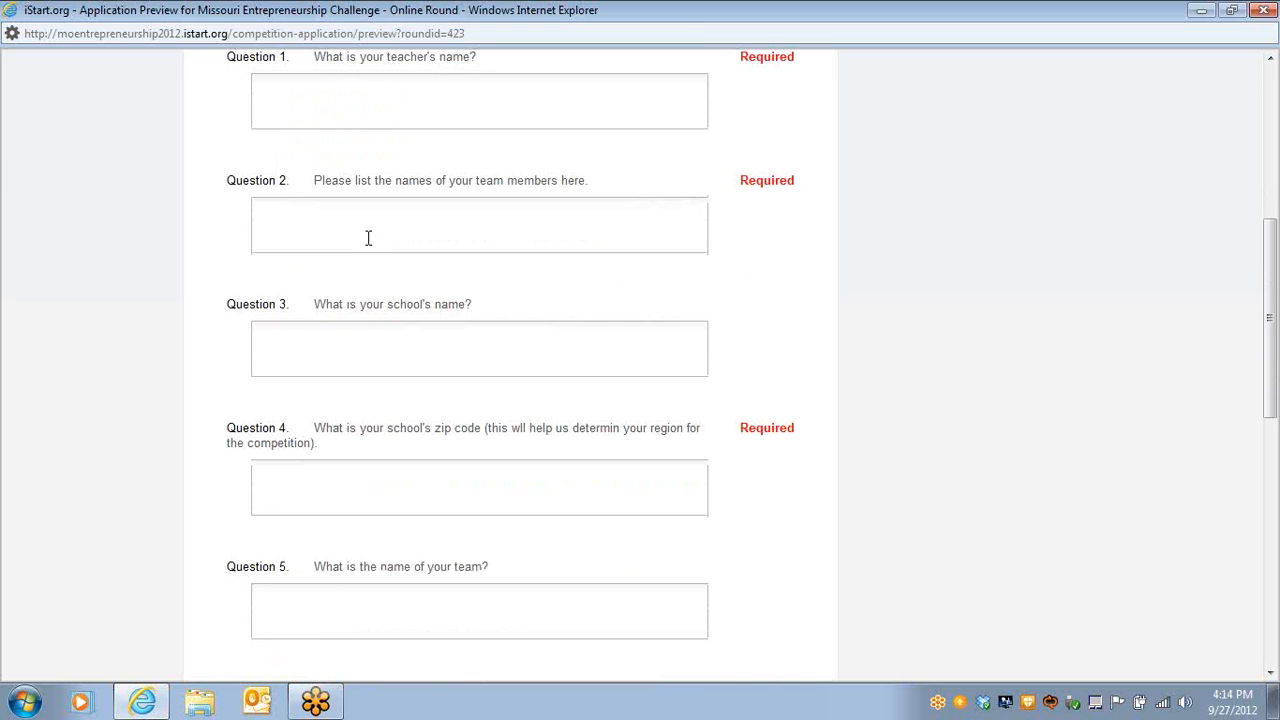
left_click(394, 223)
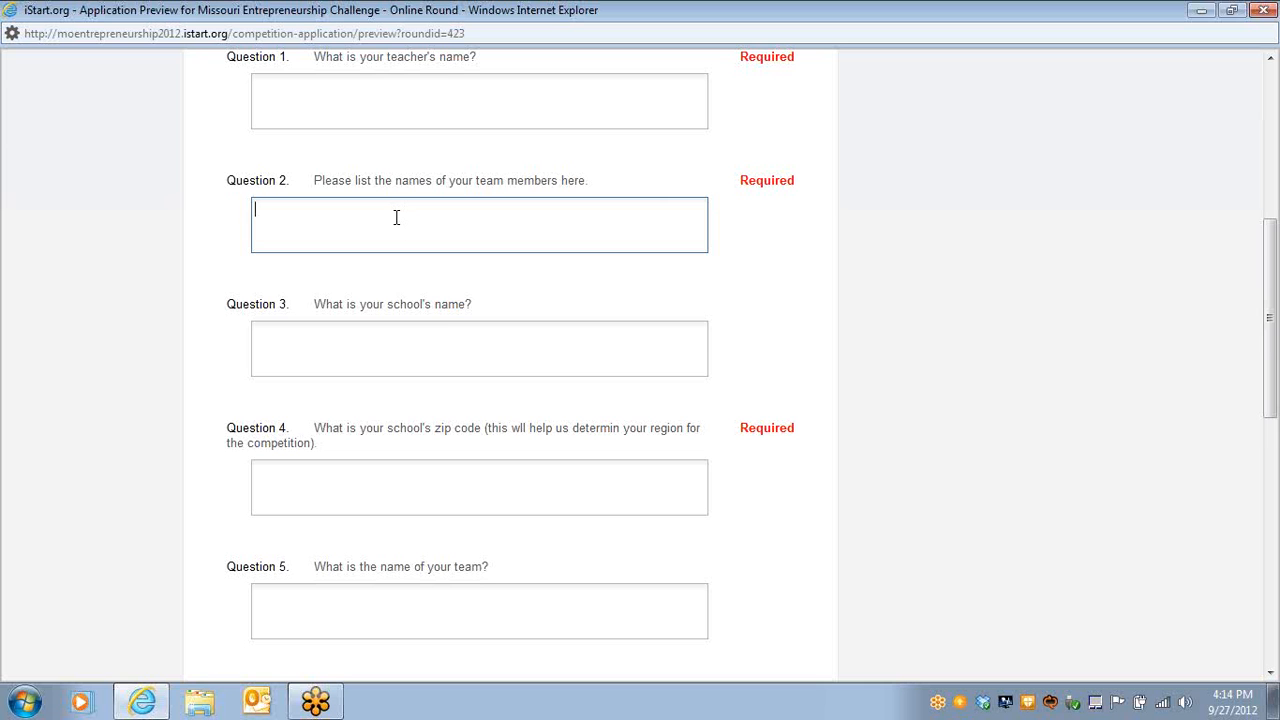
scroll(420, 210, "down", 1)
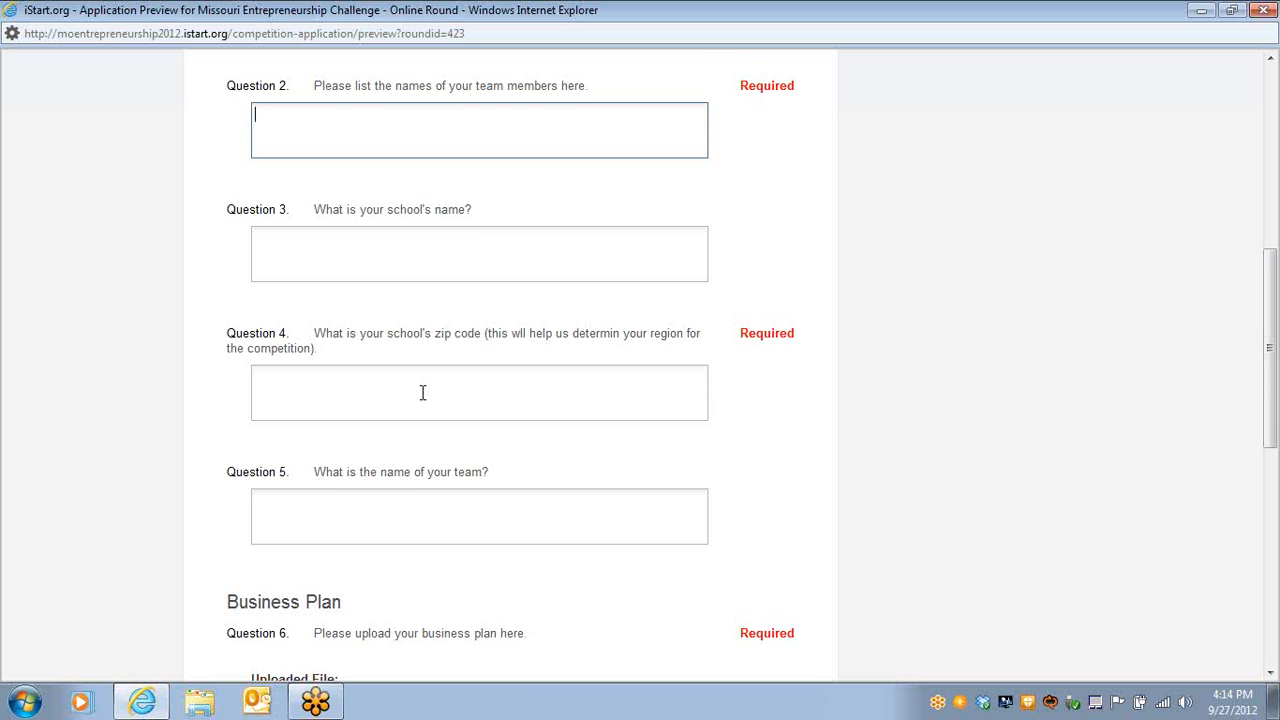
scroll(420, 389, "down", 2)
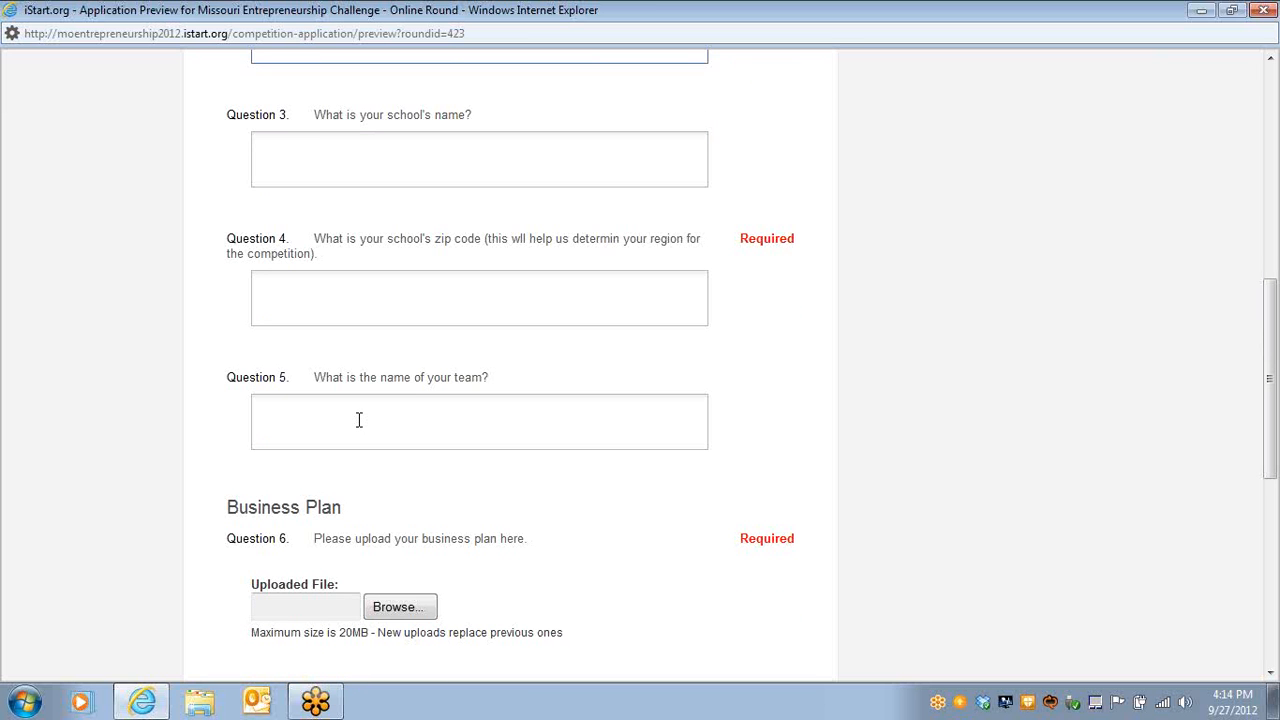
scroll(359, 420, "down", 2)
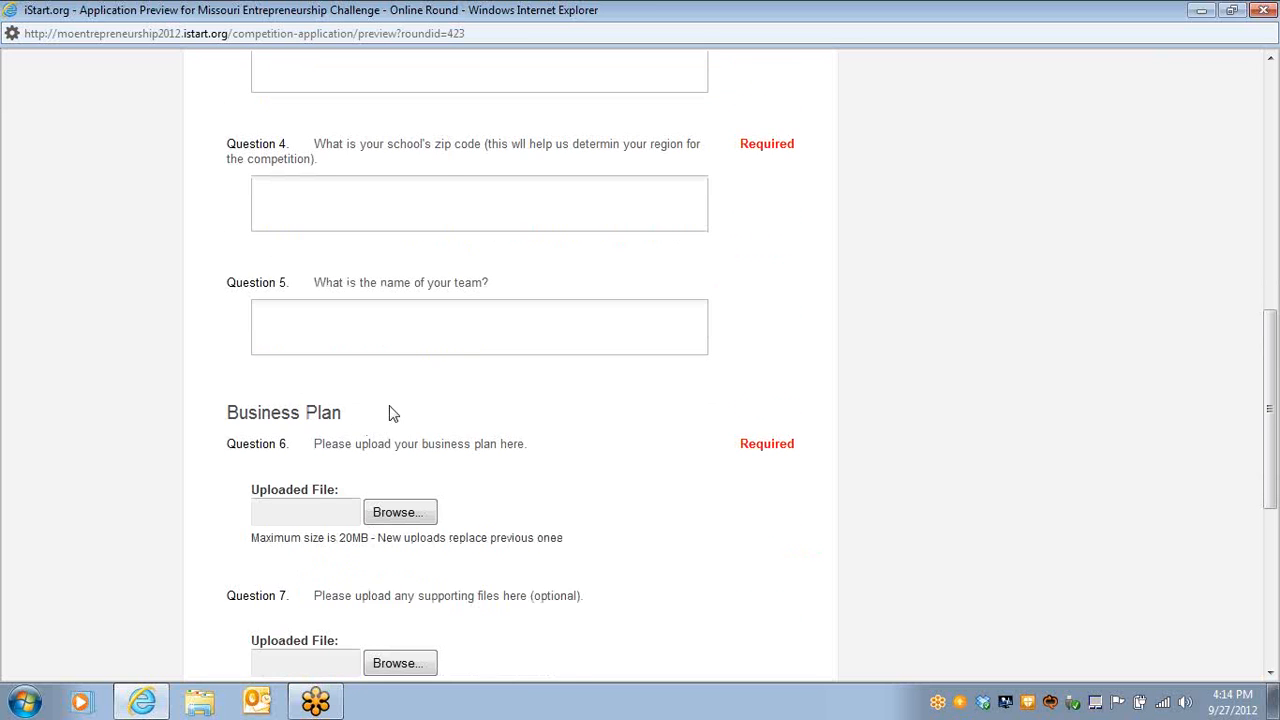
scroll(390, 410, "down", 4)
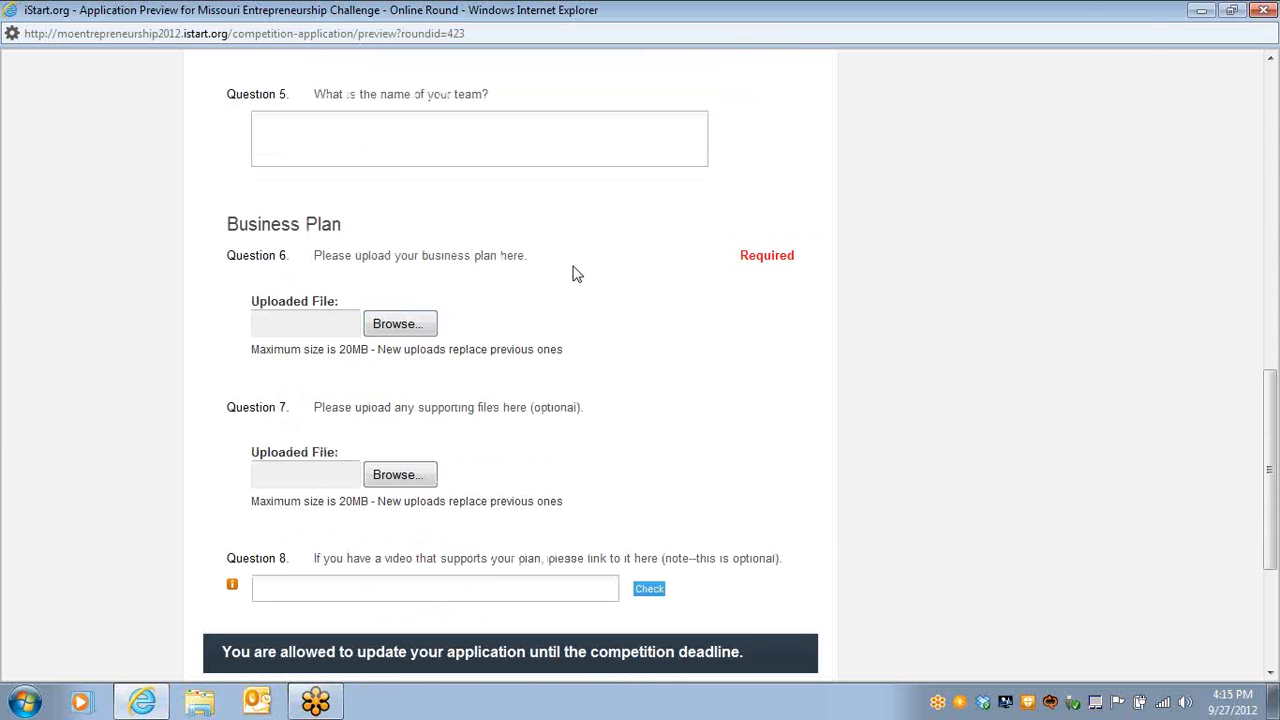
Minimize the browser, open FCP Business Plan.pdf from the desktop in a full-size window, look through its pages and close it
left_click(1201, 10)
double_click(455, 45)
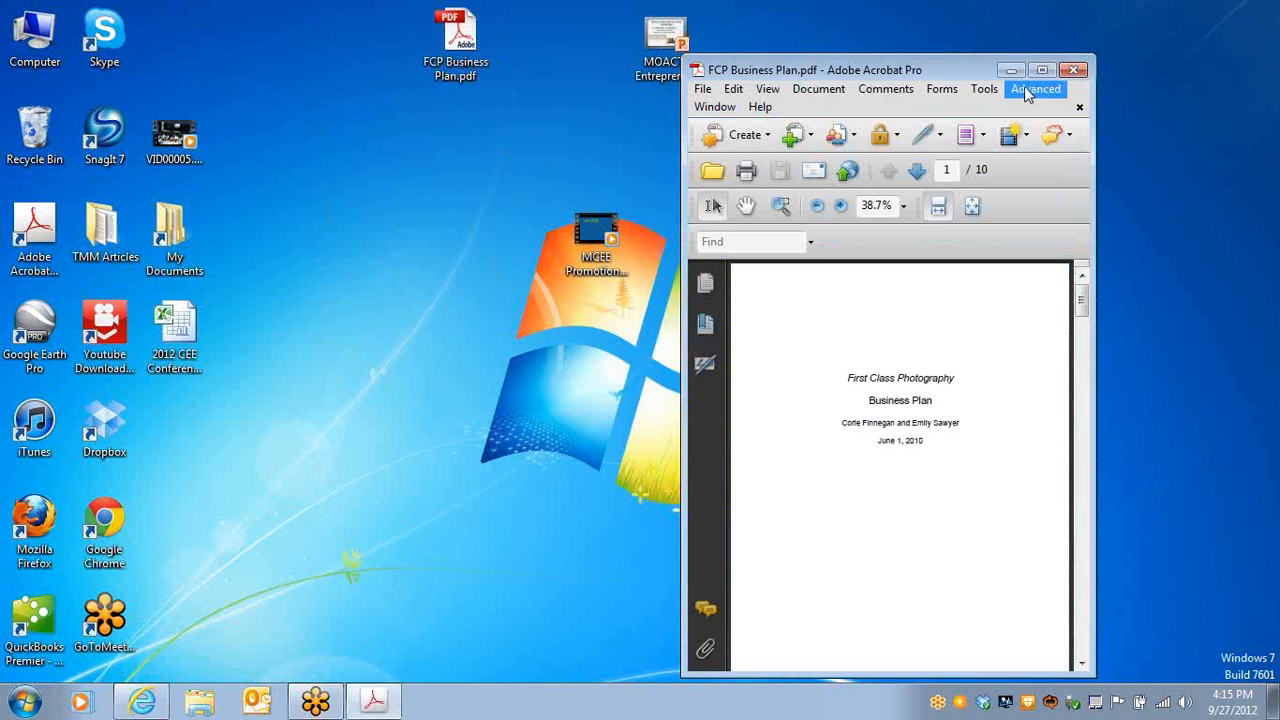
left_click(1042, 71)
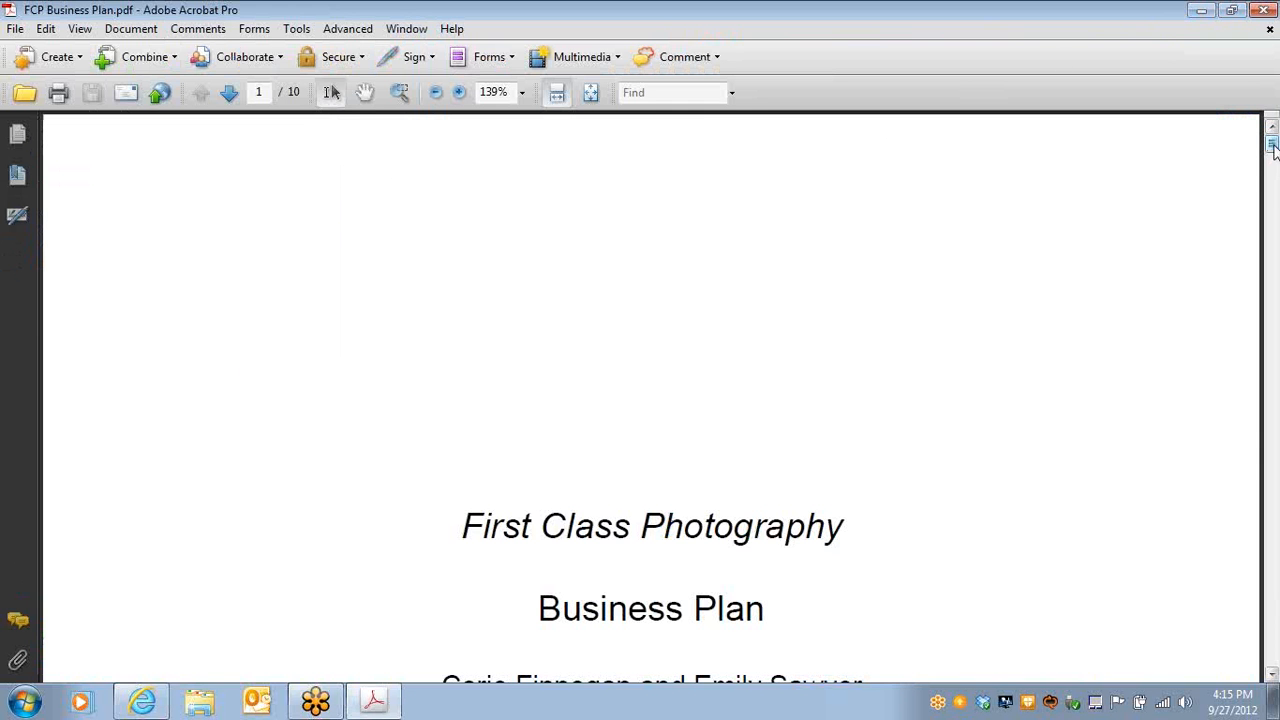
left_click_drag(1272, 145, 1250, 412)
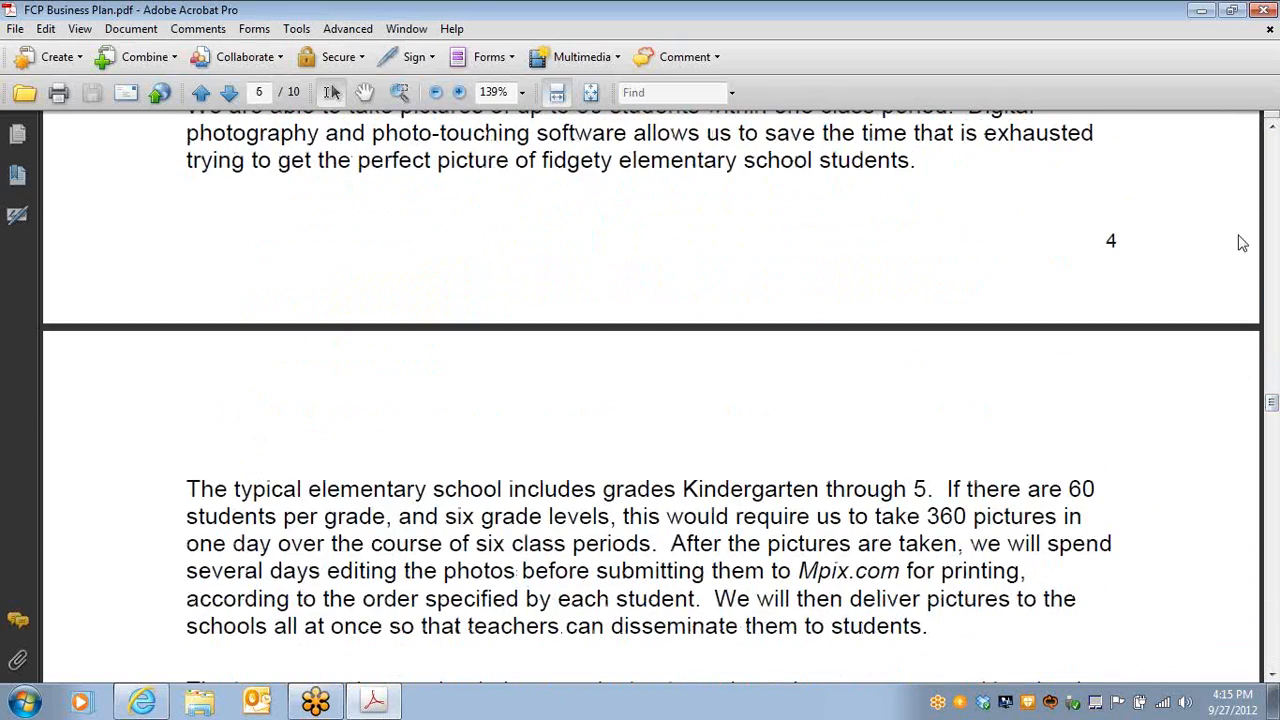
left_click(1266, 10)
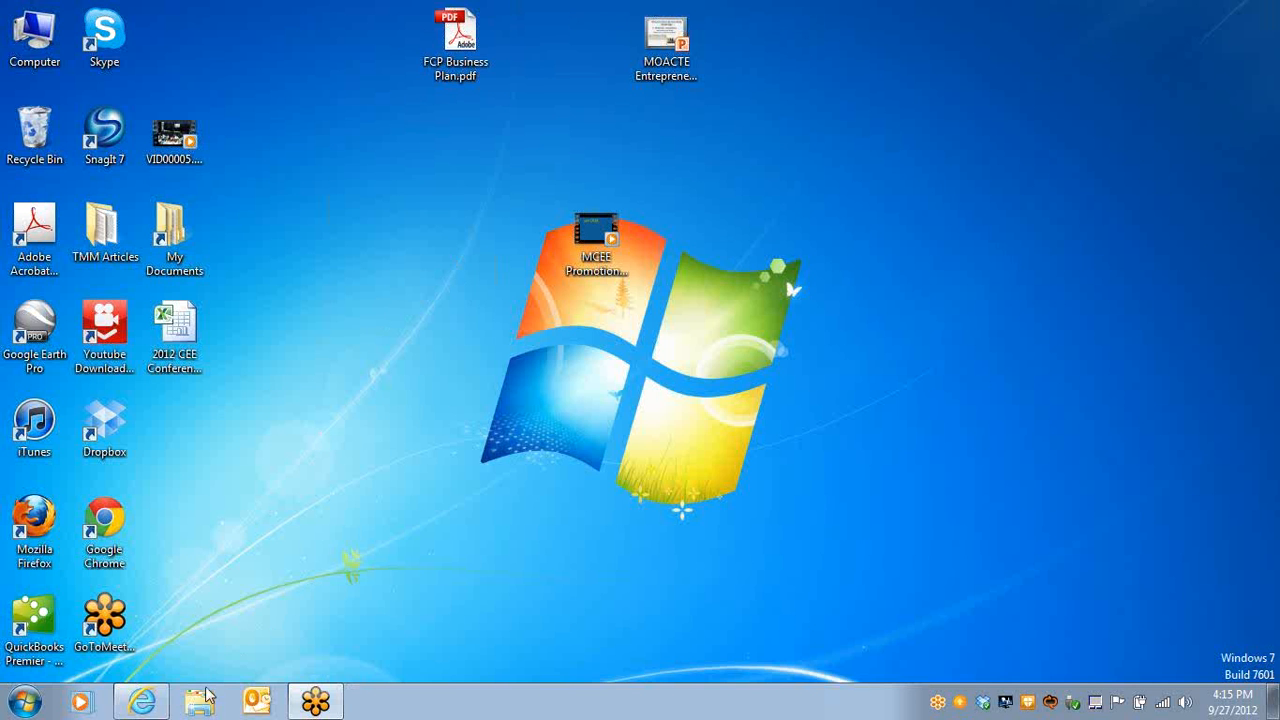
Return to Internet Explorer and attach FCP Business Plan.pdf from the desktop as the business plan upload for Question 6
left_click(142, 702)
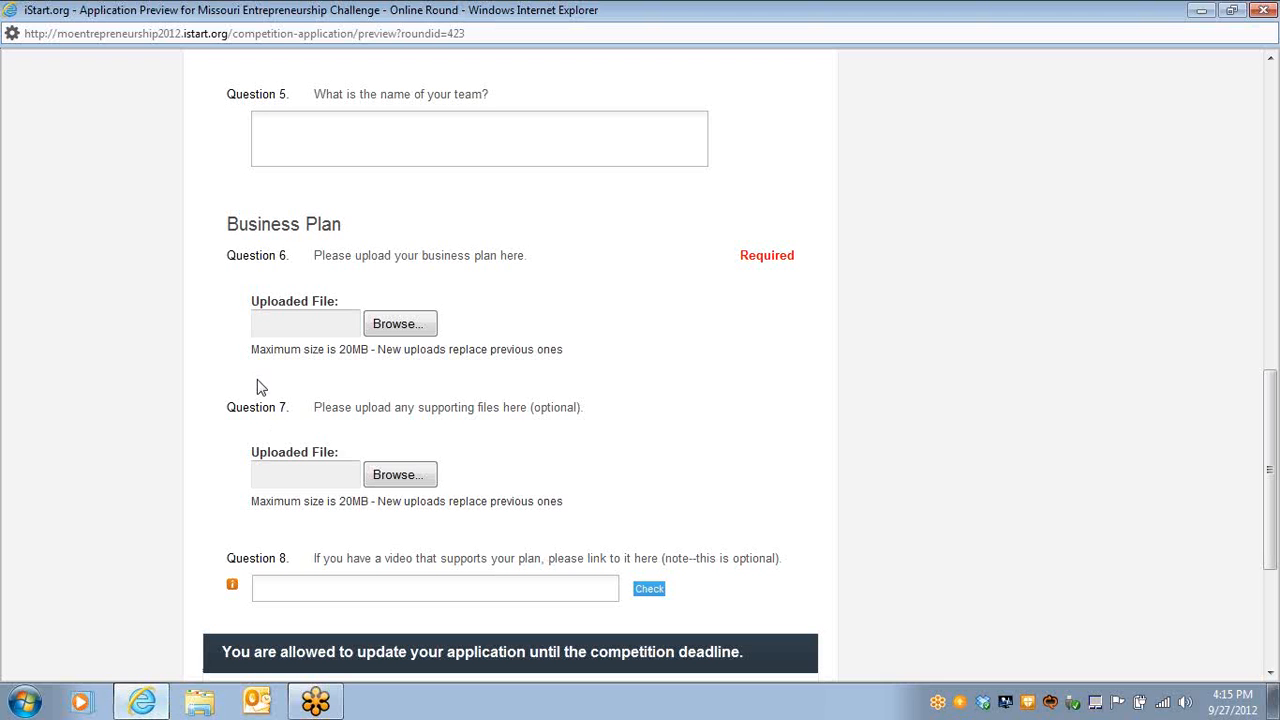
left_click(388, 323)
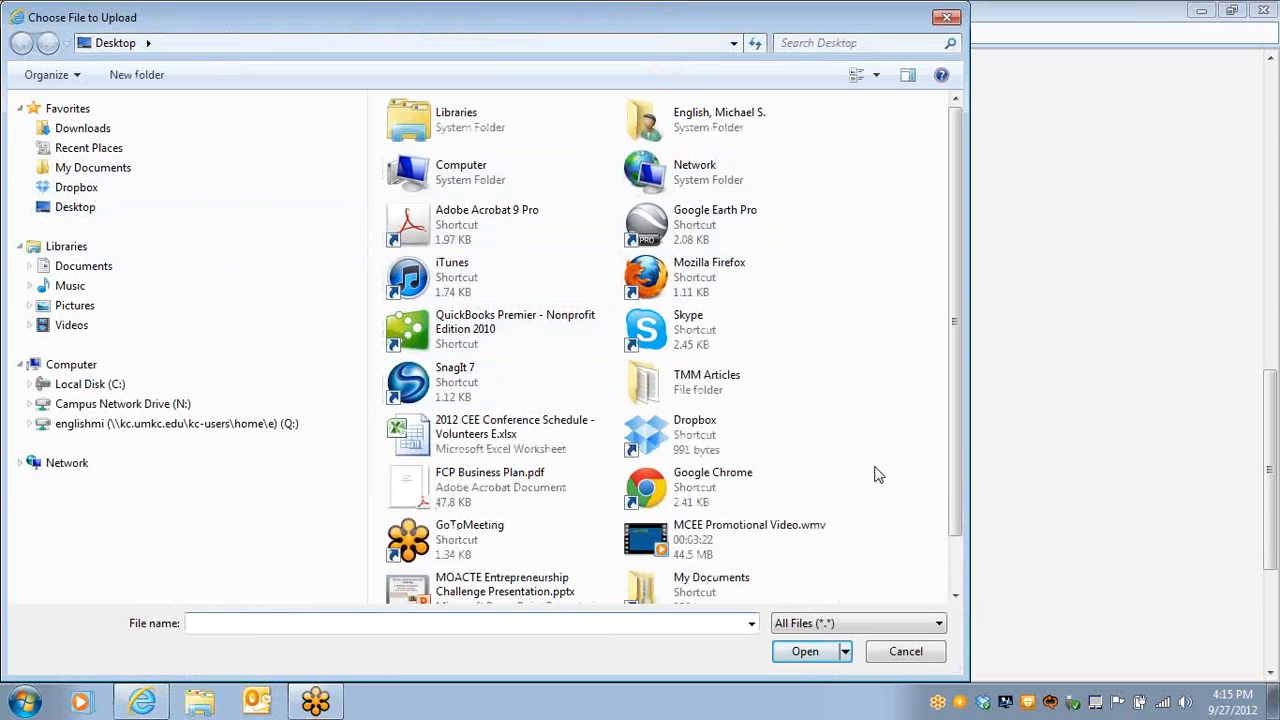
left_click_drag(955, 390, 949, 465)
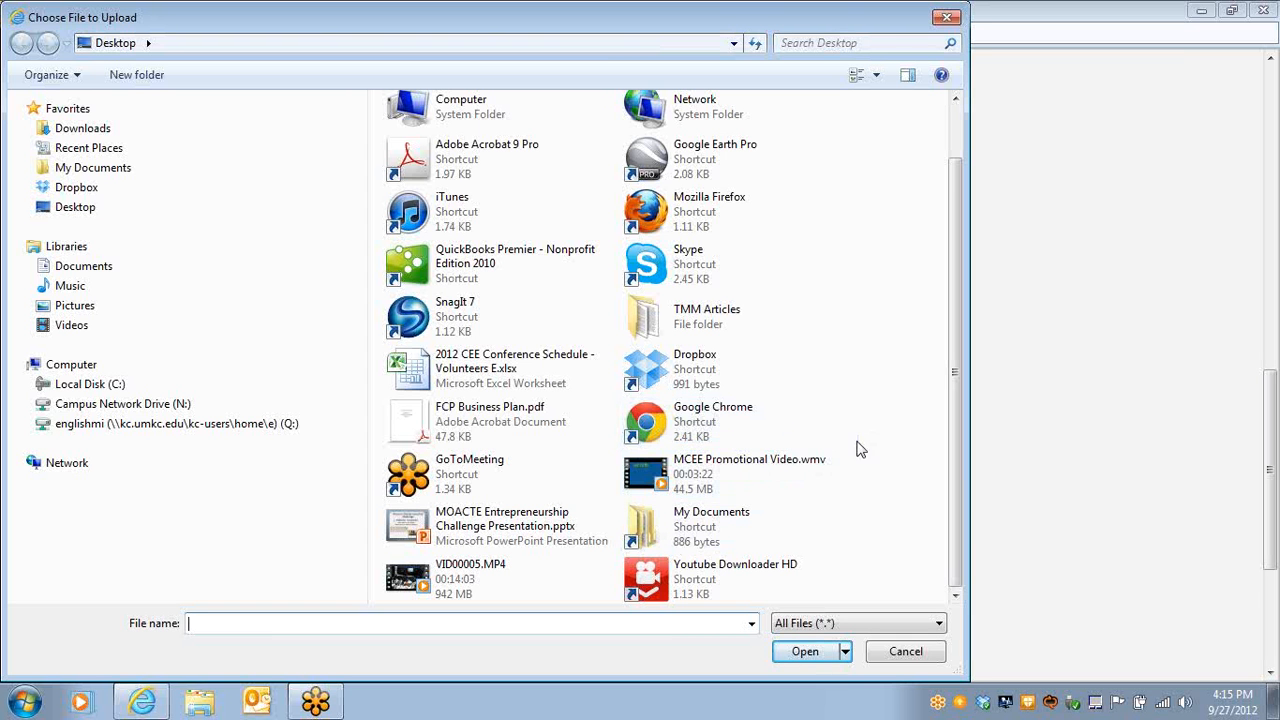
left_click(490, 418)
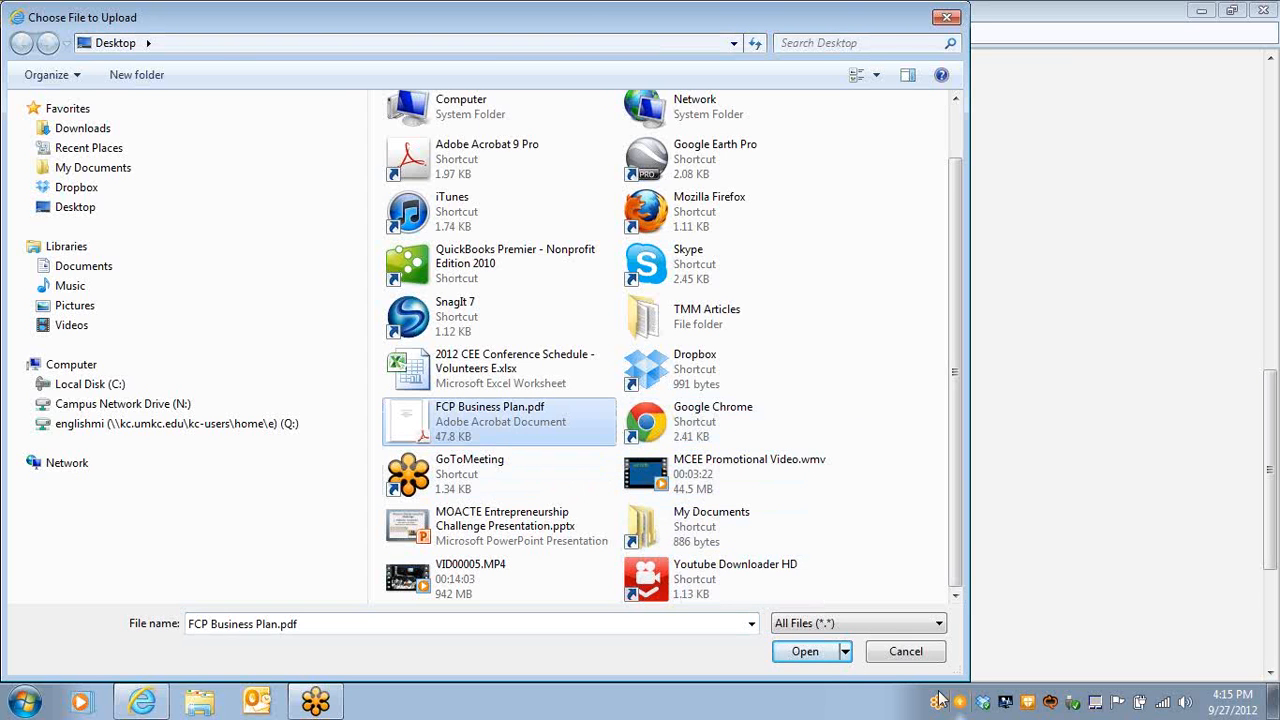
left_click(824, 661)
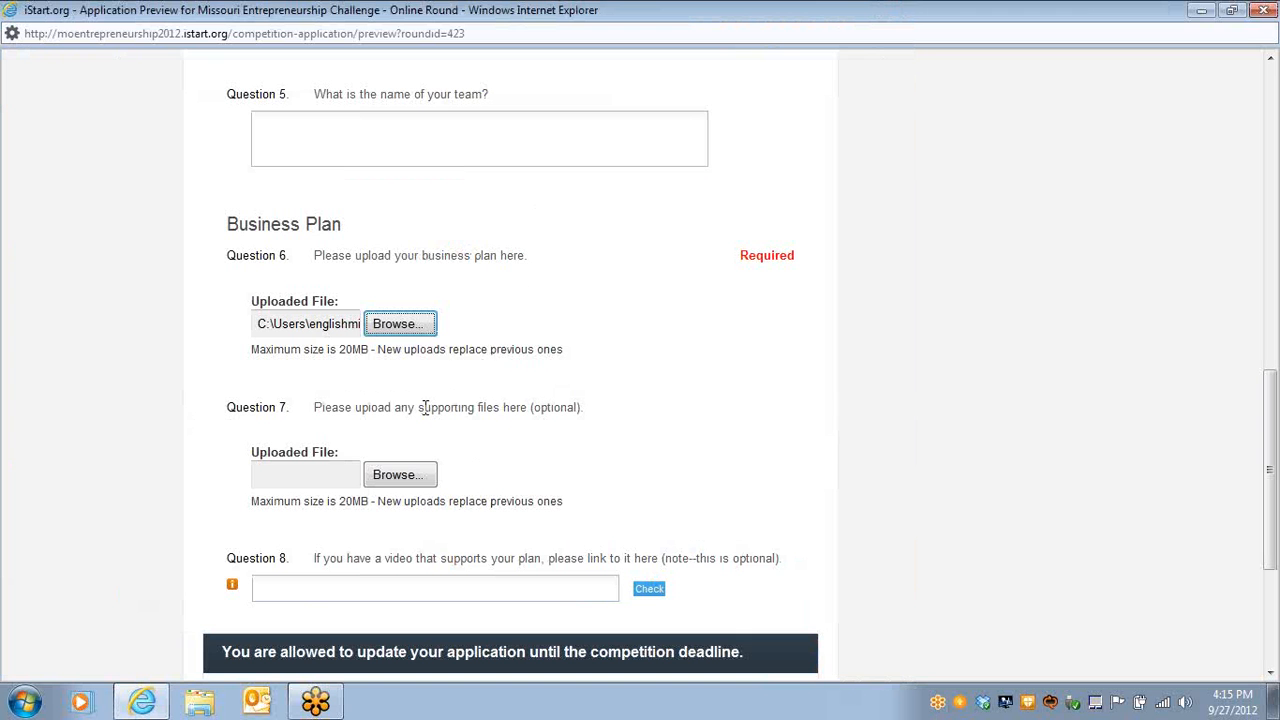
Attach MOACTE Entrepreneurship Challenge Presentation.pptx from the desktop as the supporting file for Question 7
scroll(590, 462, "down", 1)
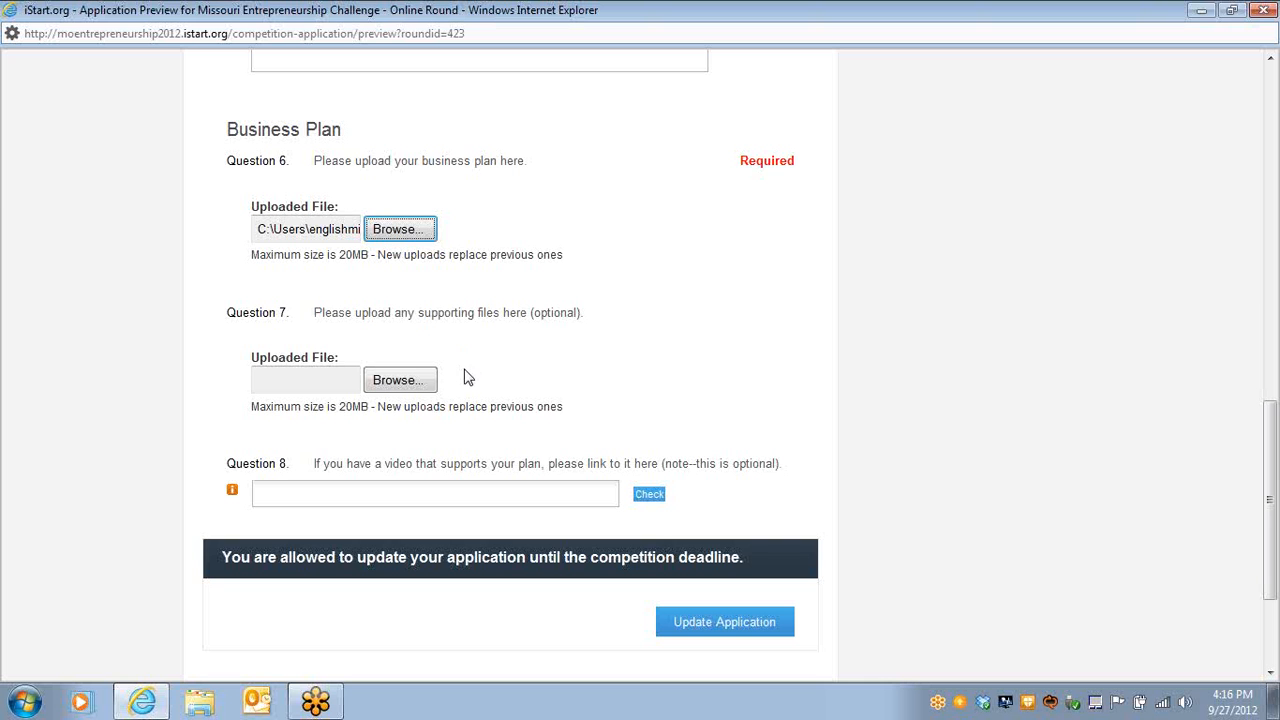
left_click(400, 383)
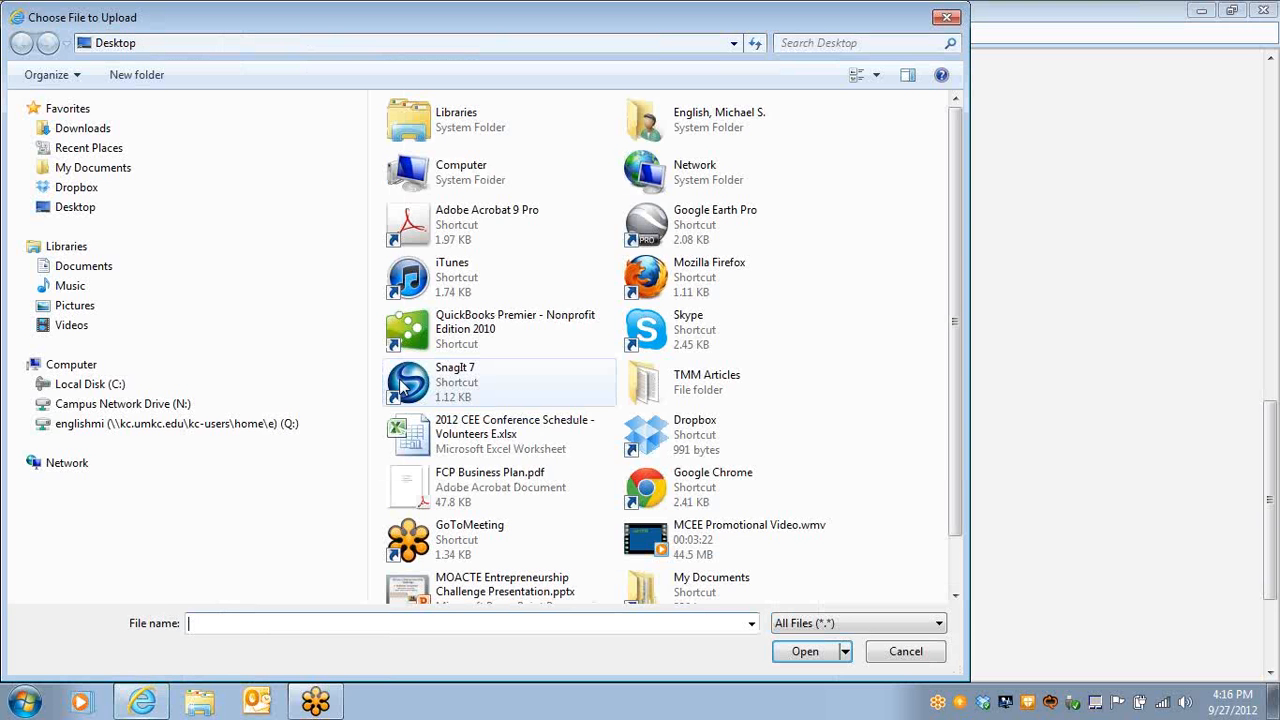
left_click(520, 593)
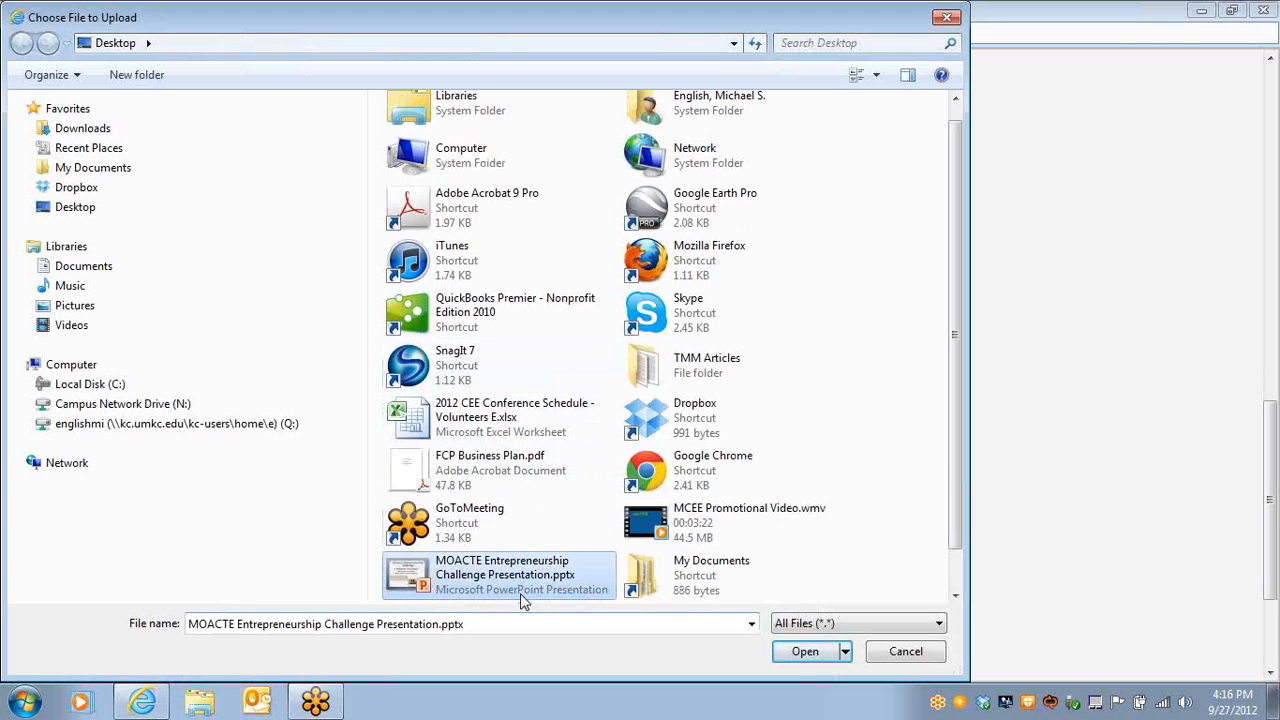
left_click(805, 652)
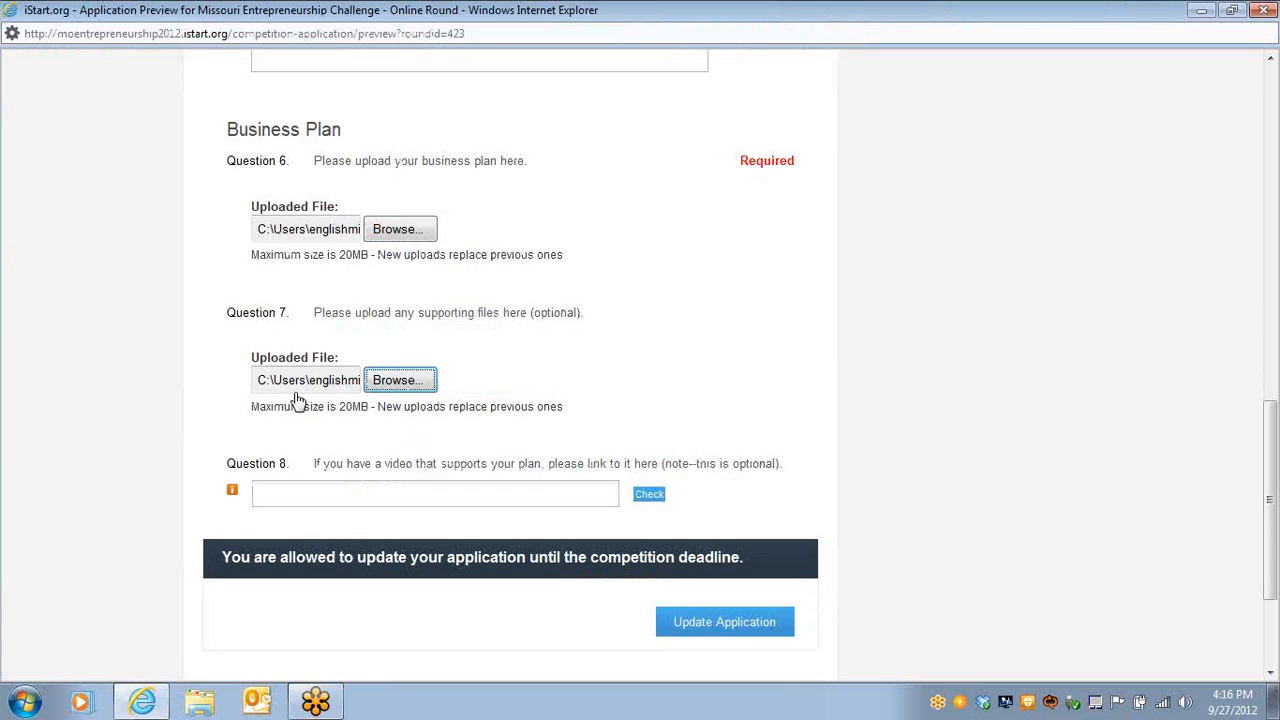
Reopen the application preview address in a full browser window and go to the Missouri Council on Economic Education home page there
left_click(352, 492)
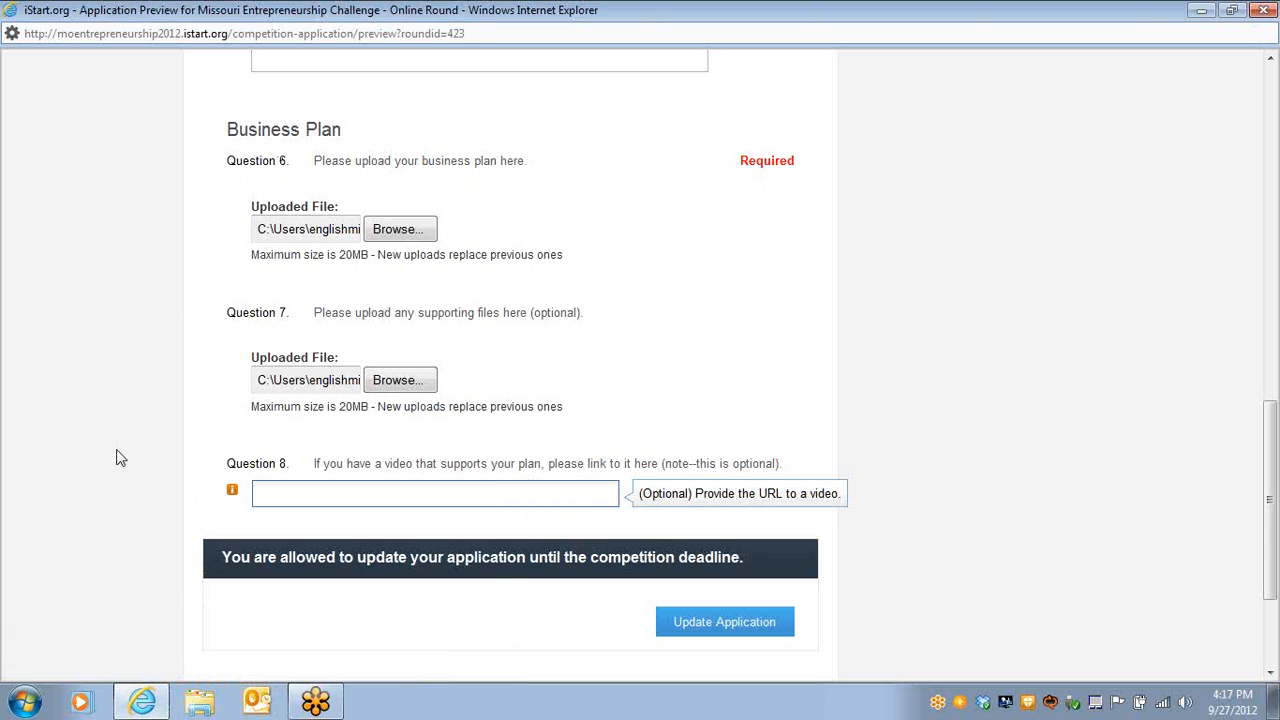
left_click(204, 33)
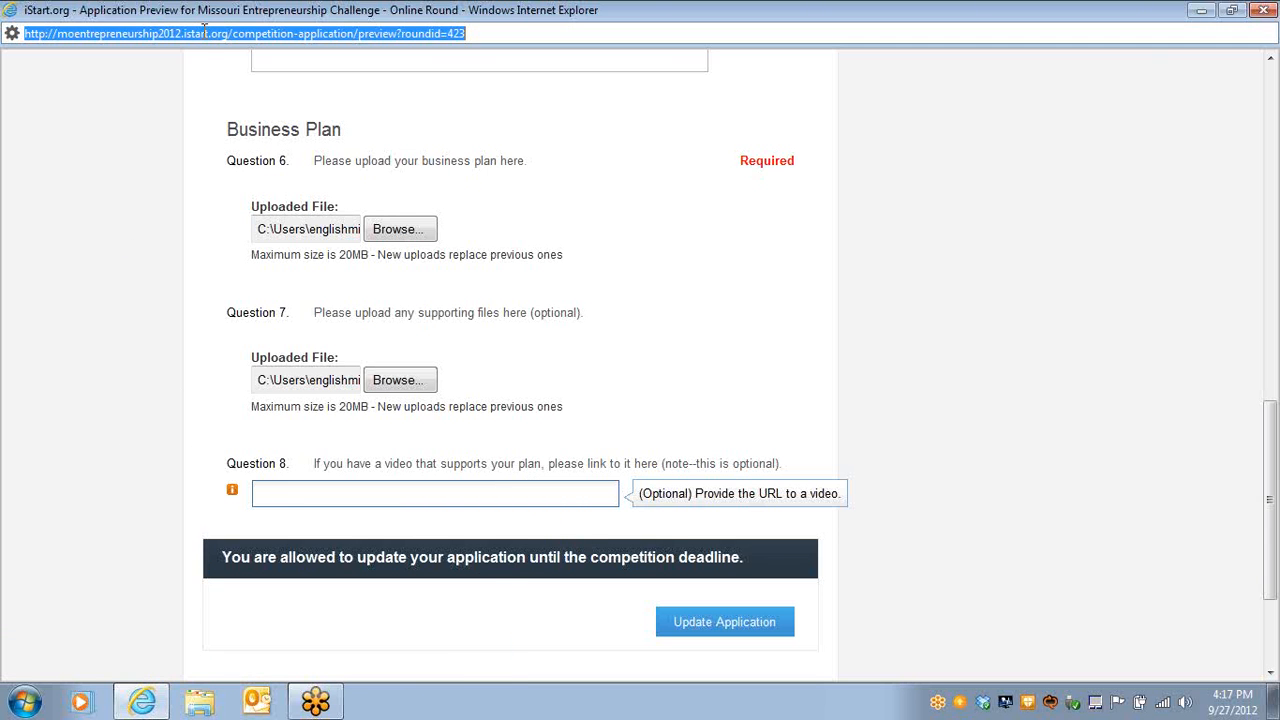
key("Return")
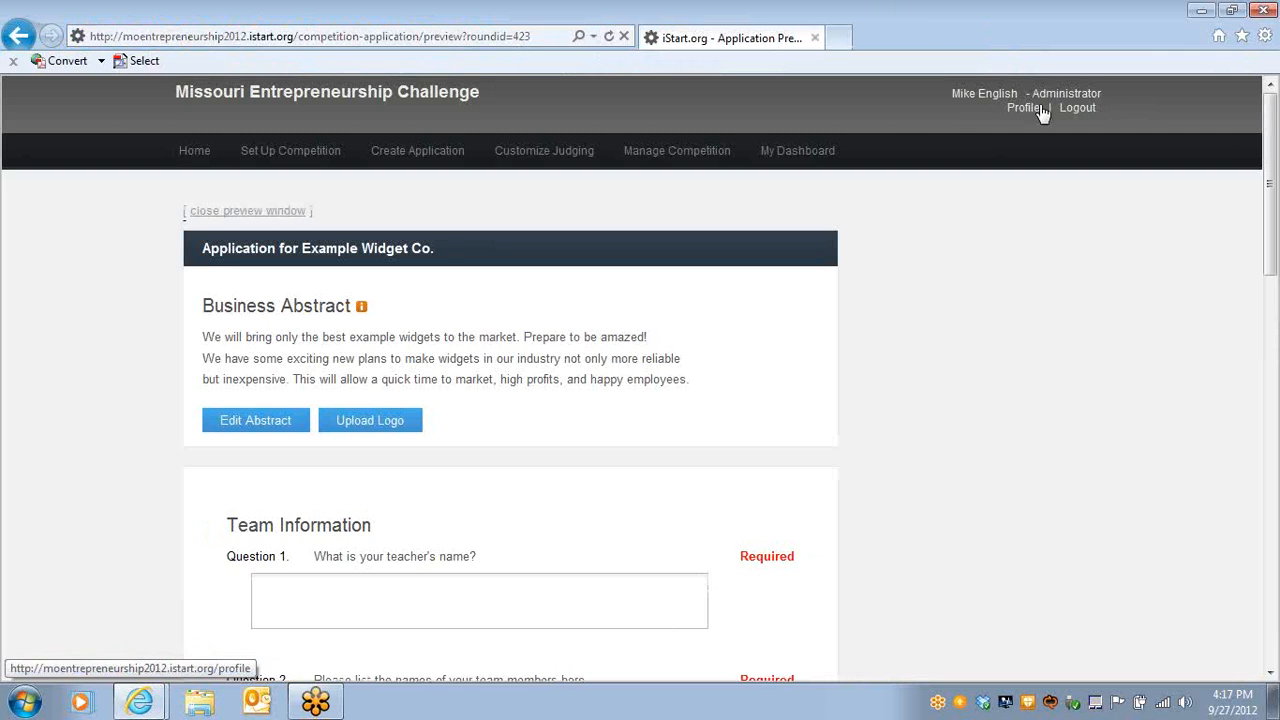
left_click(1219, 36)
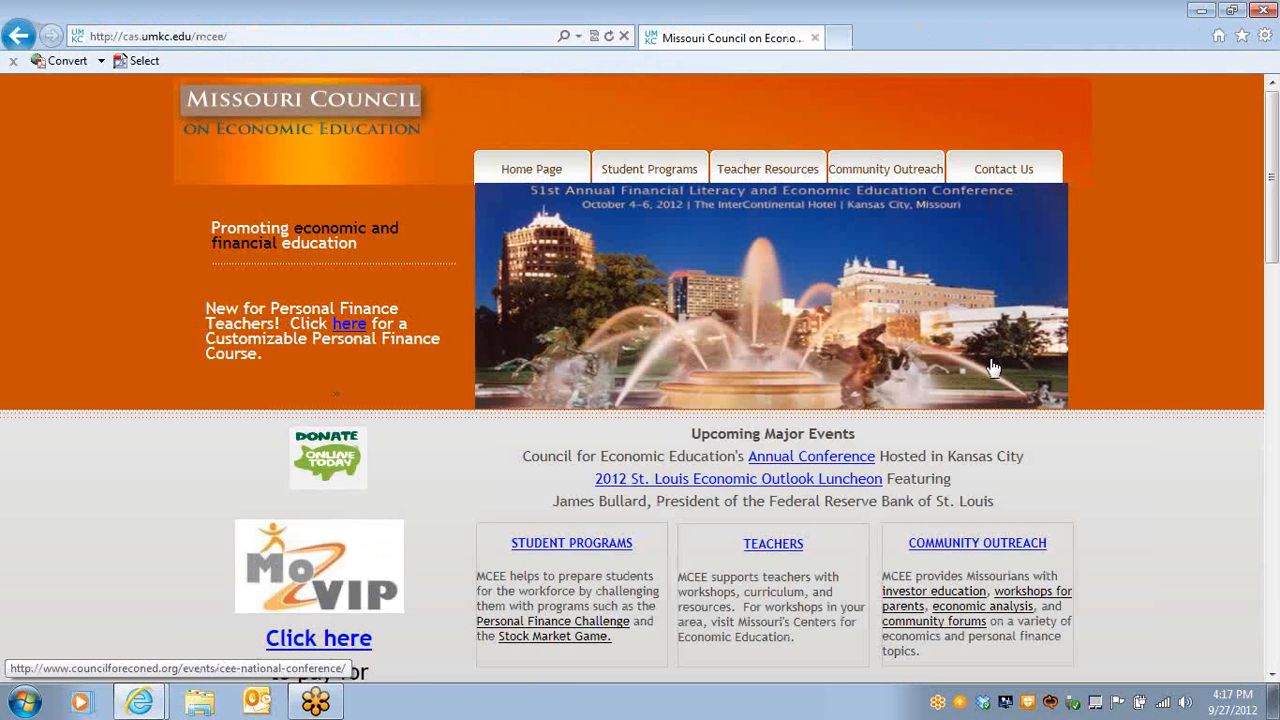
Copy the share link of the MCEE Promotional Video from the council's home page and return to the application preview
scroll(1104, 391, "down", 1)
scroll(1138, 400, "down", 2)
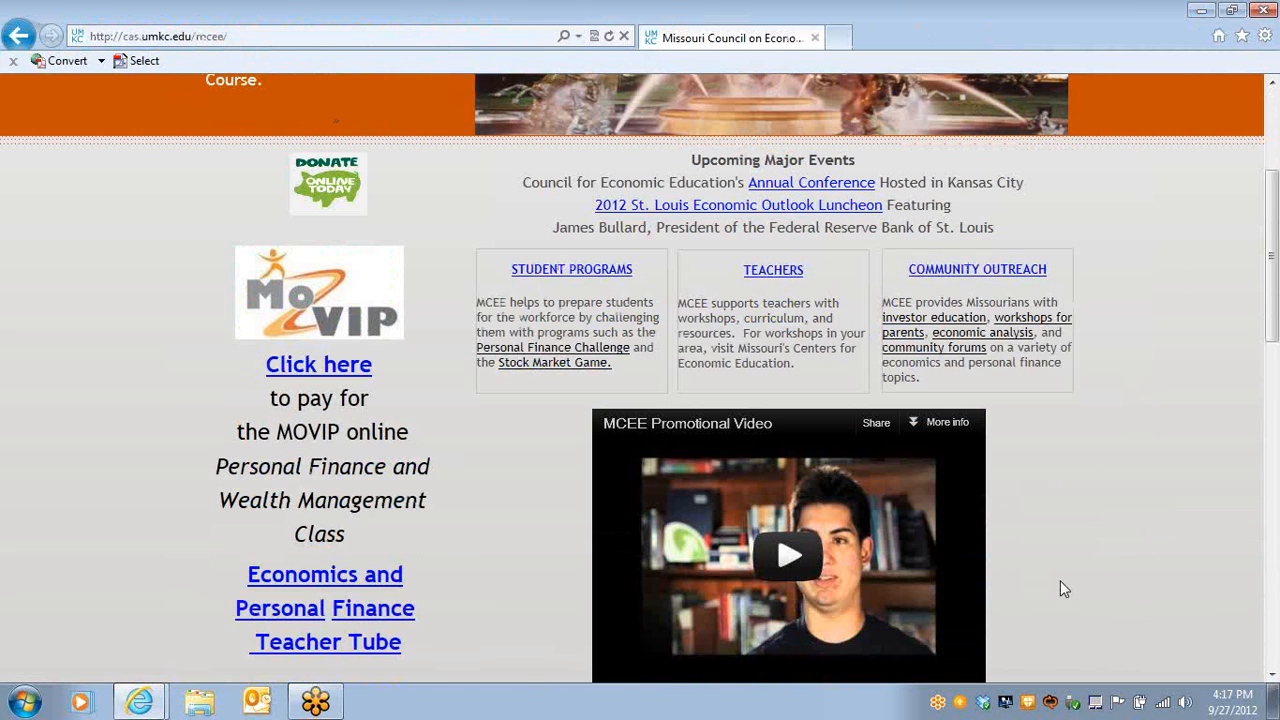
scroll(1114, 511, "down", 1)
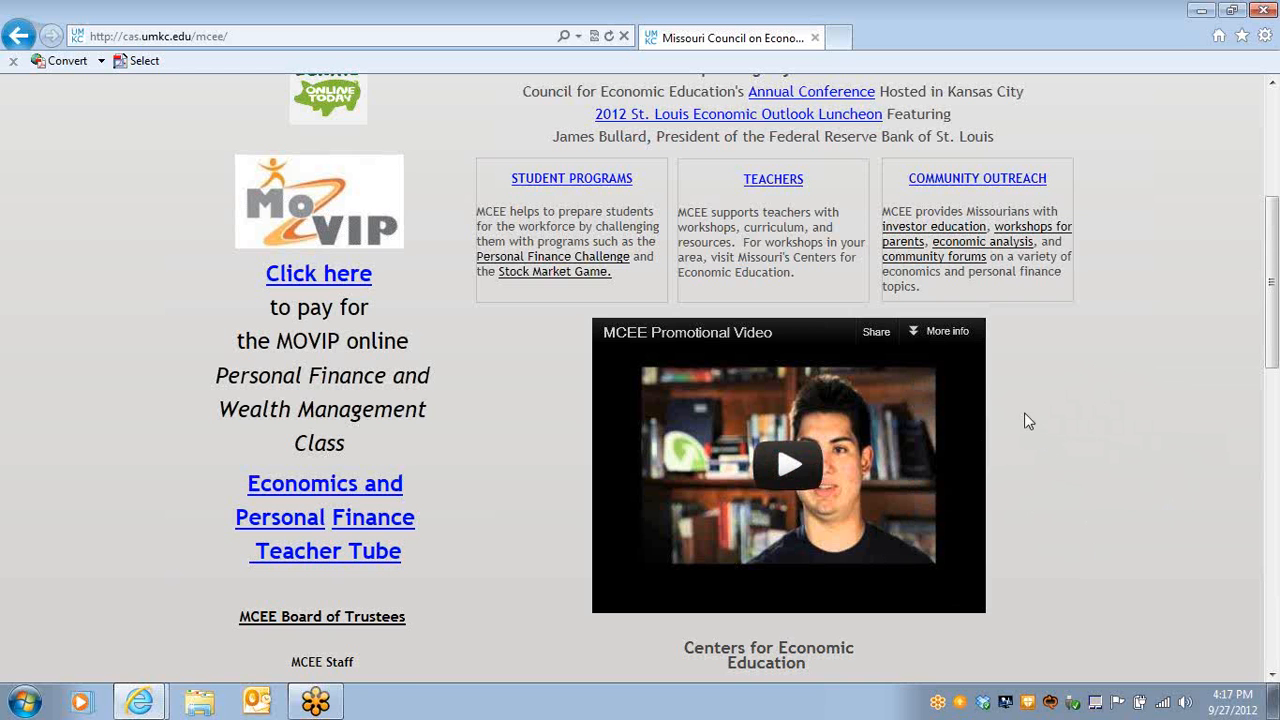
left_click(876, 336)
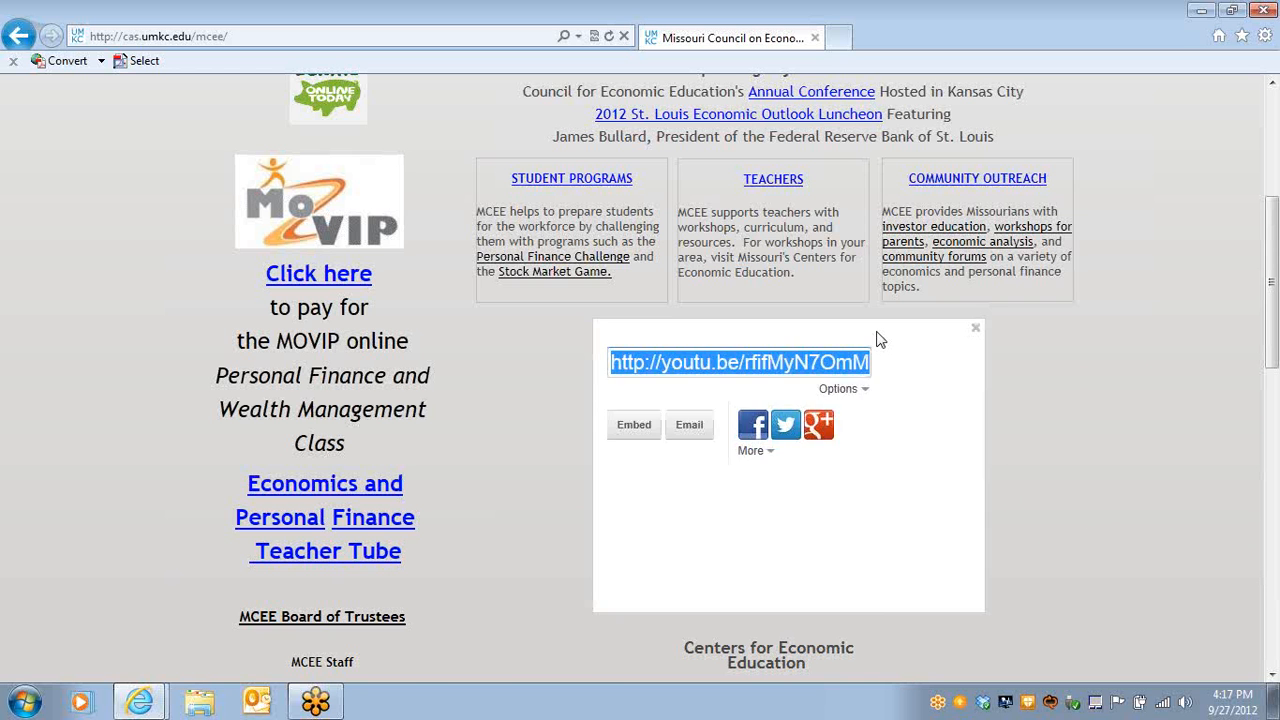
right_click(776, 362)
left_click(817, 418)
left_click(1203, 12)
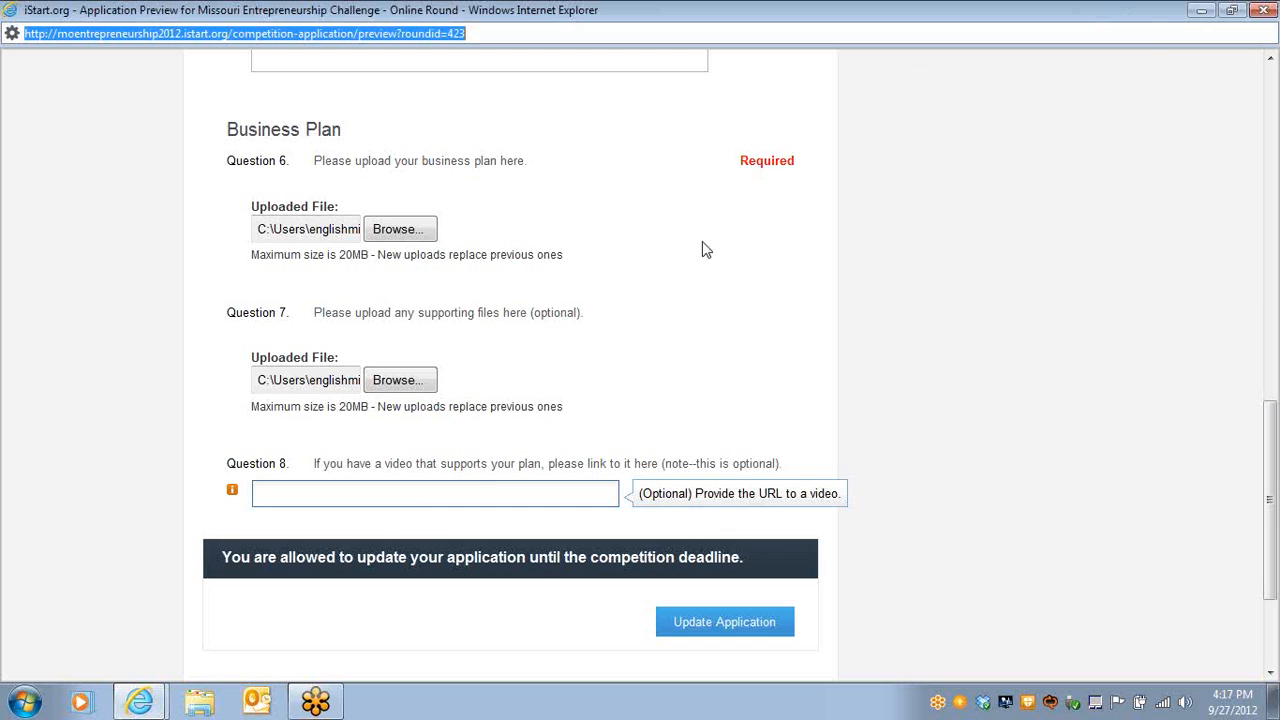
left_click(403, 491)
key("ctrl+v")
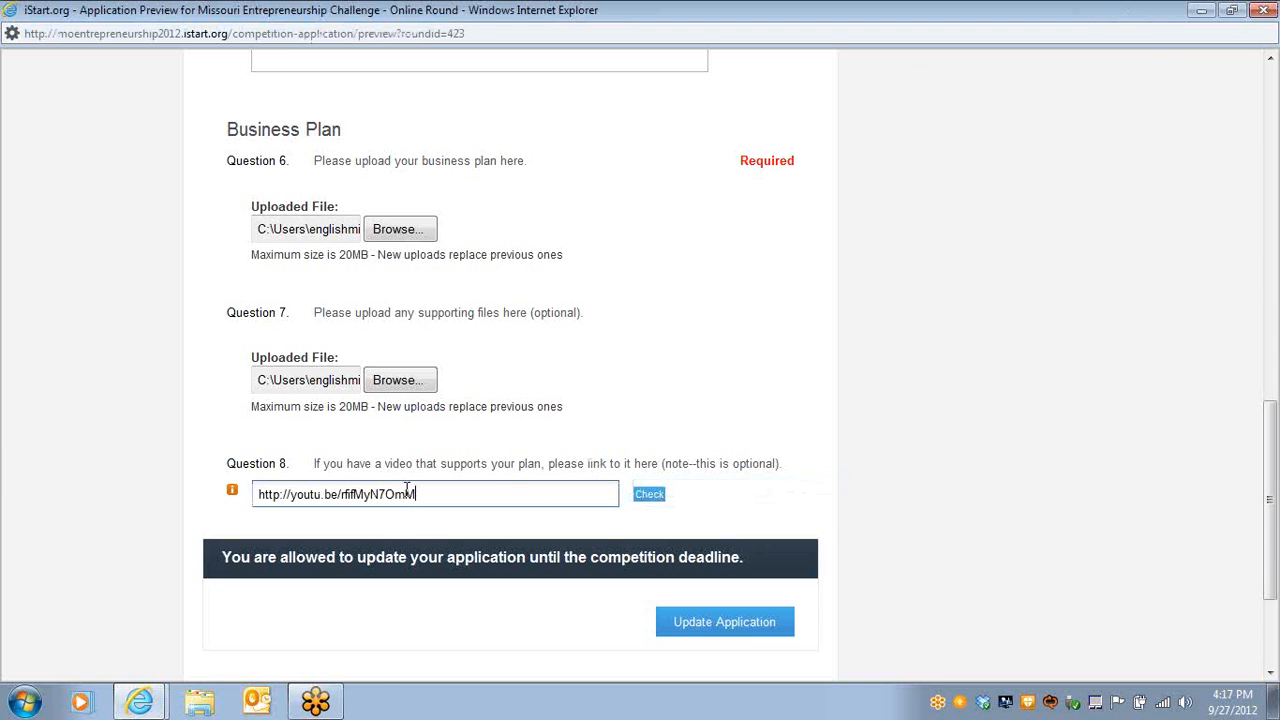
left_click(648, 494)
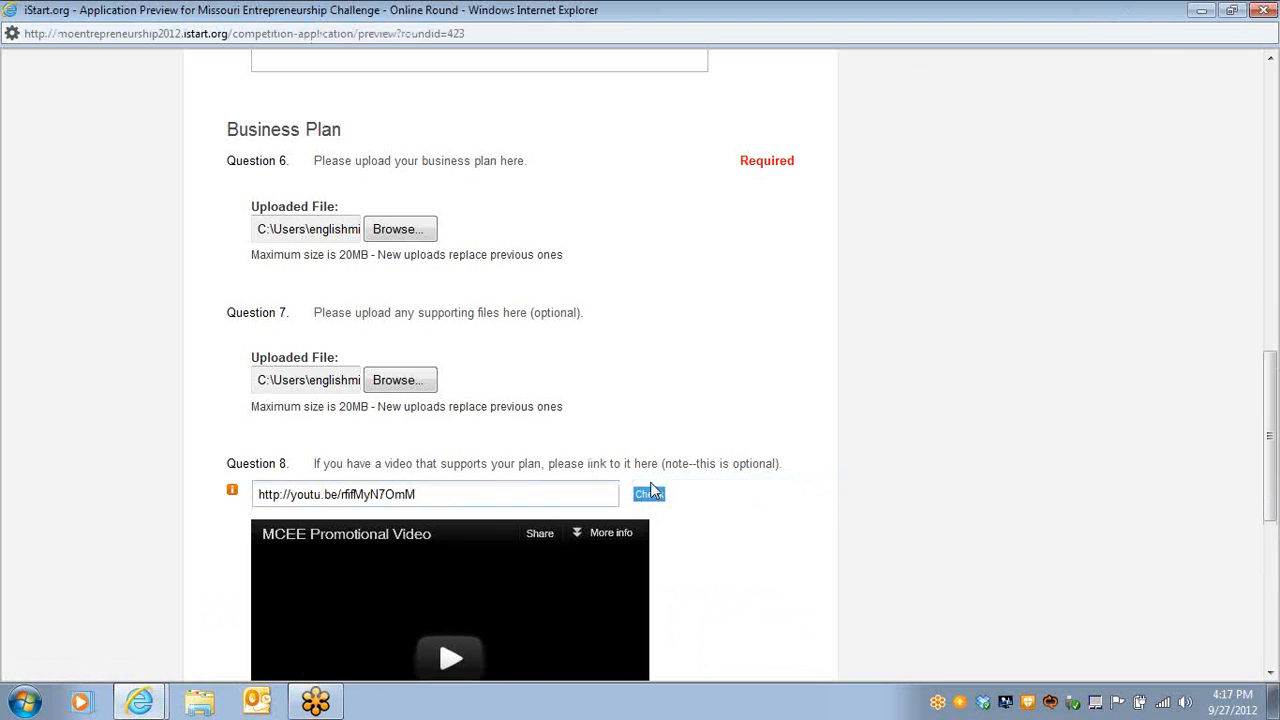
scroll(656, 460, "down", 2)
scroll(650, 500, "down", 2)
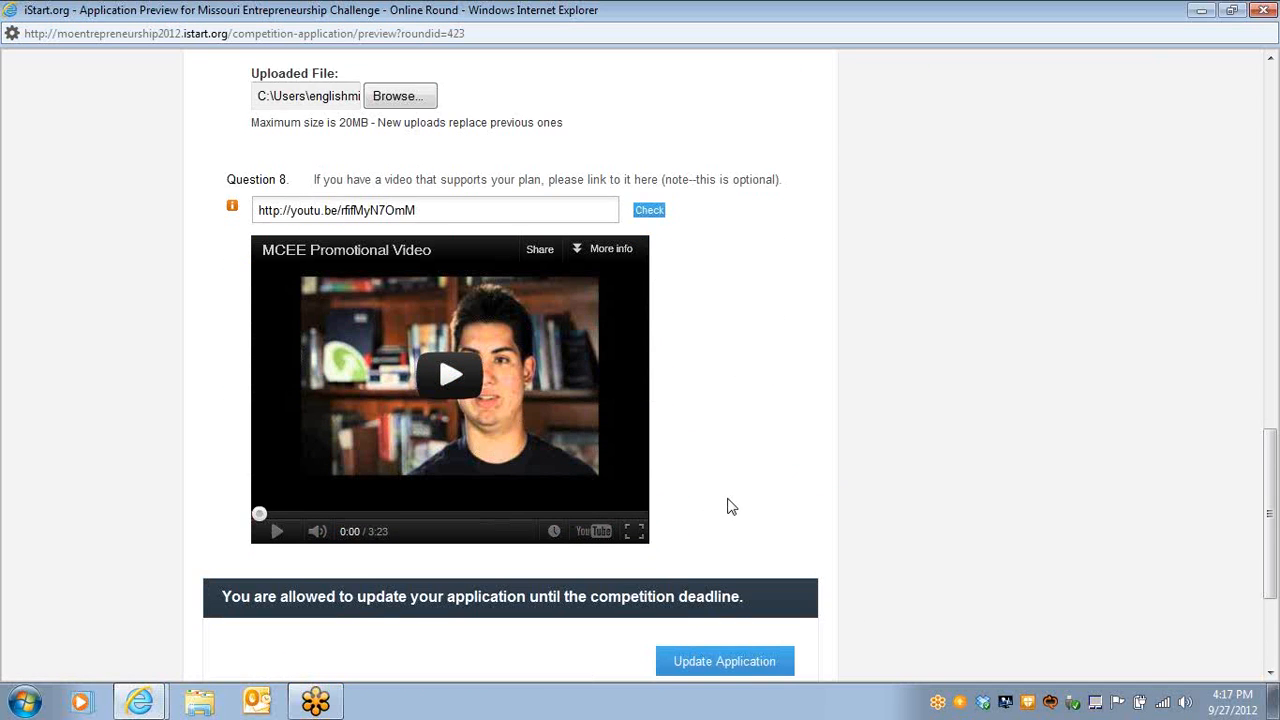
scroll(729, 500, "down", 1)
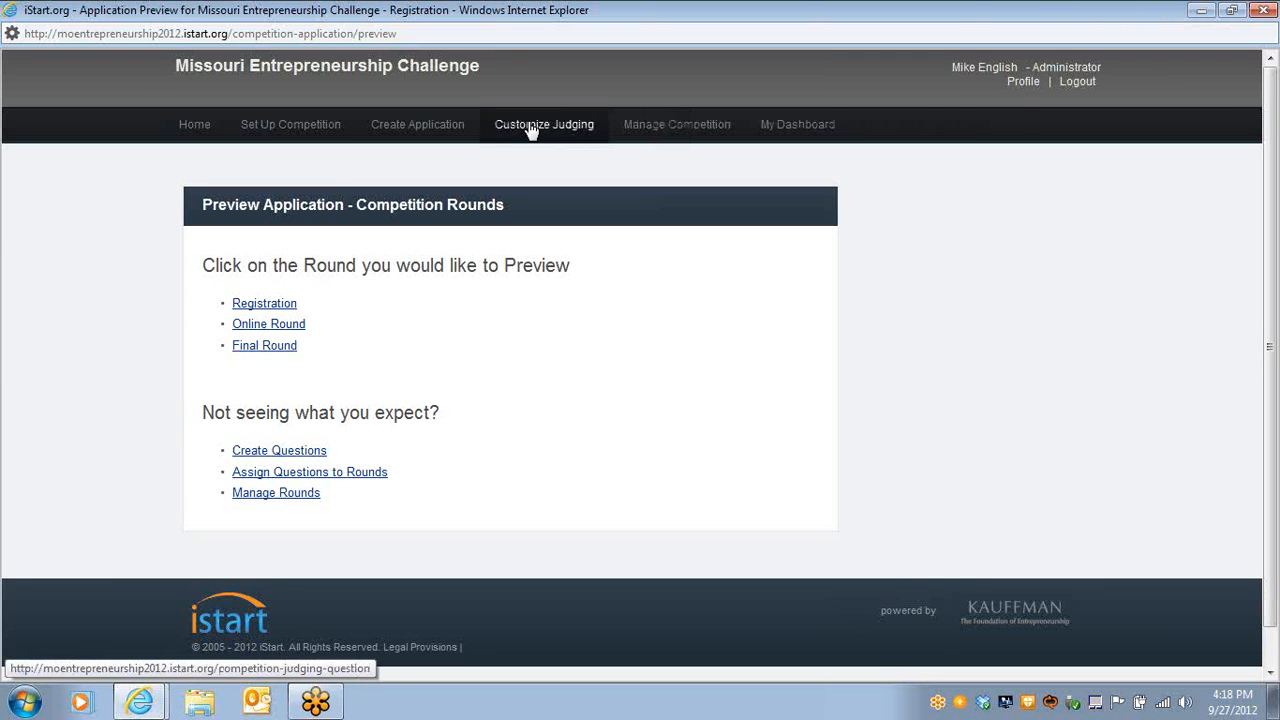
Open the Missouri Entrepreneurship Challenge home page and review its registration deadline, competition timeline and upcoming webinars
left_click(193, 125)
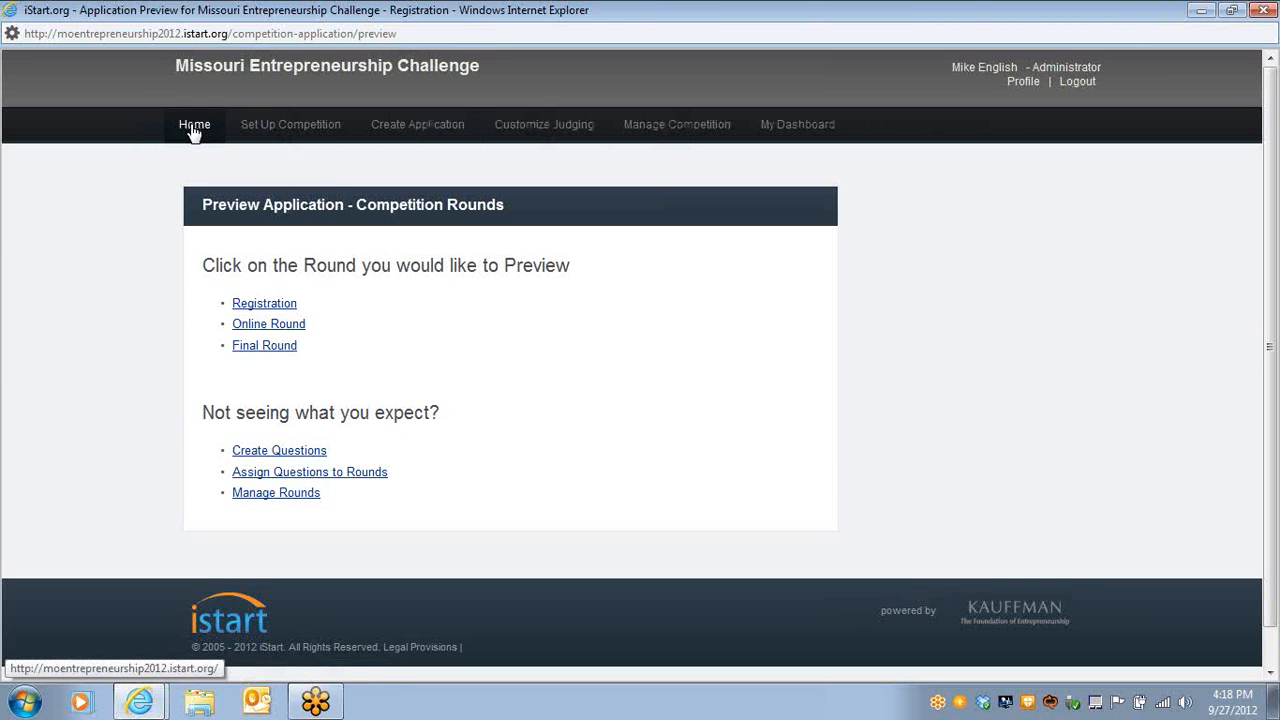
scroll(516, 297, "down", 2)
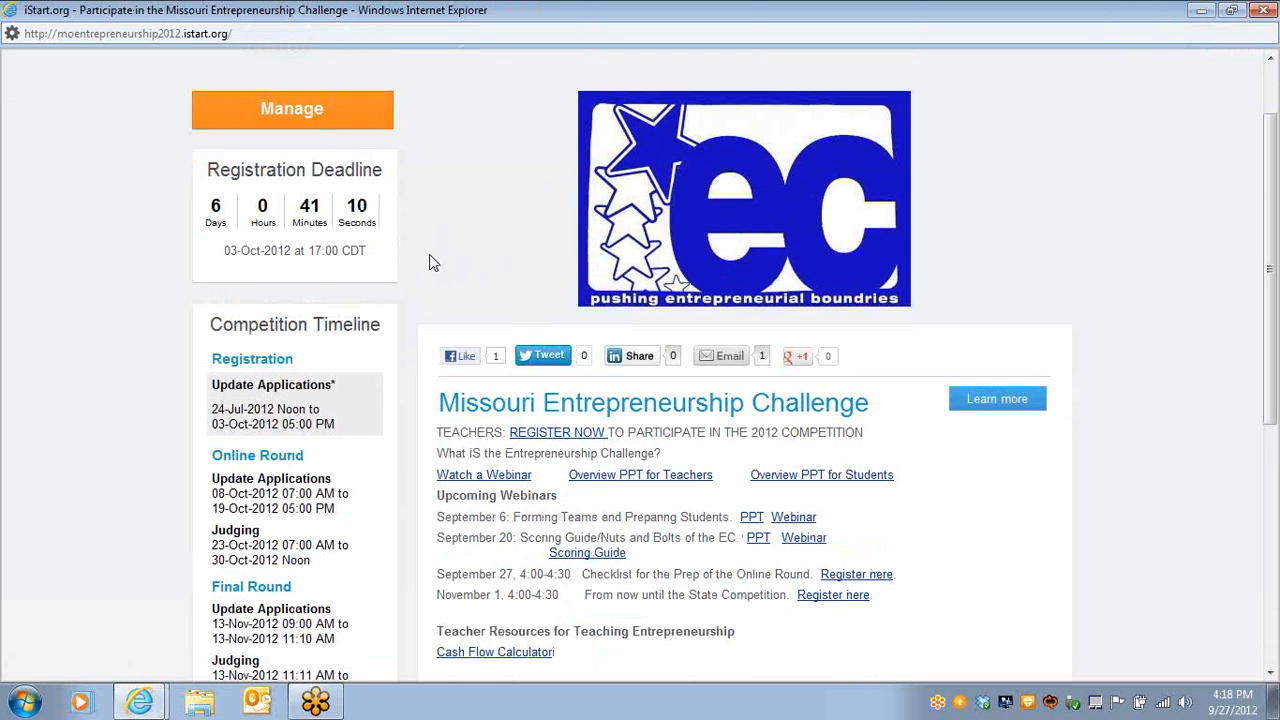
scroll(460, 228, "down", 2)
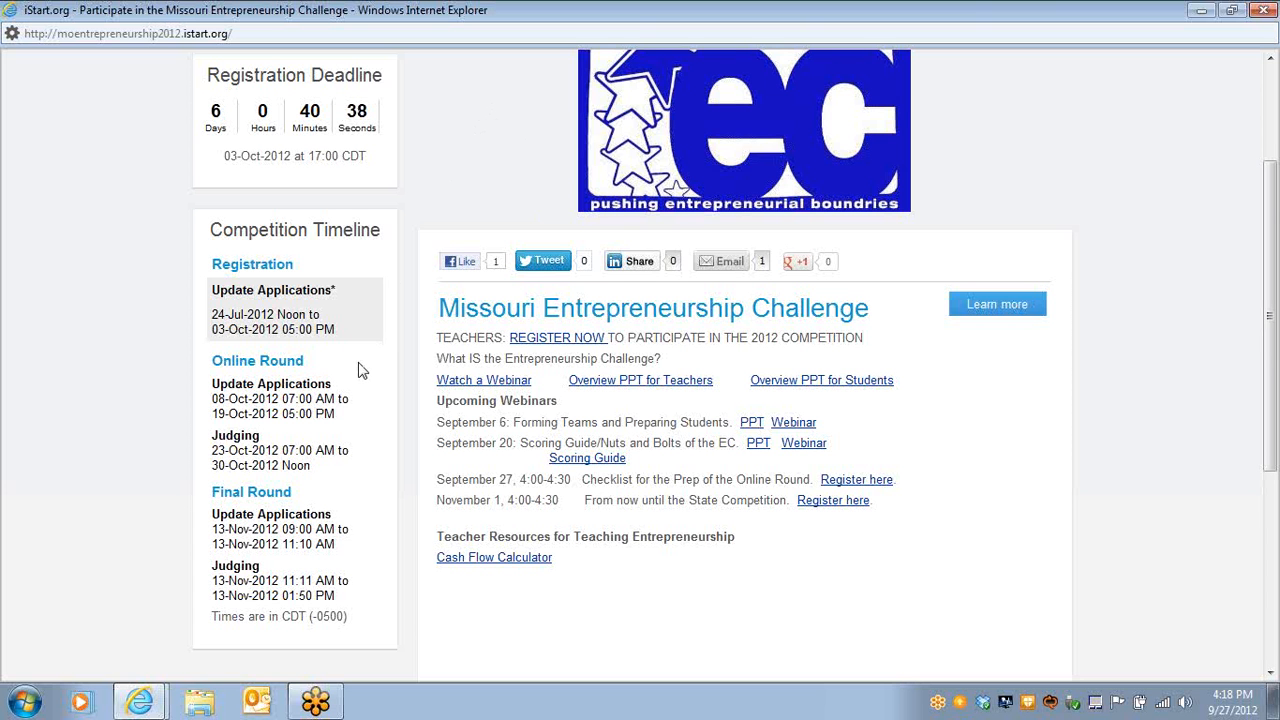
scroll(362, 368, "down", 1)
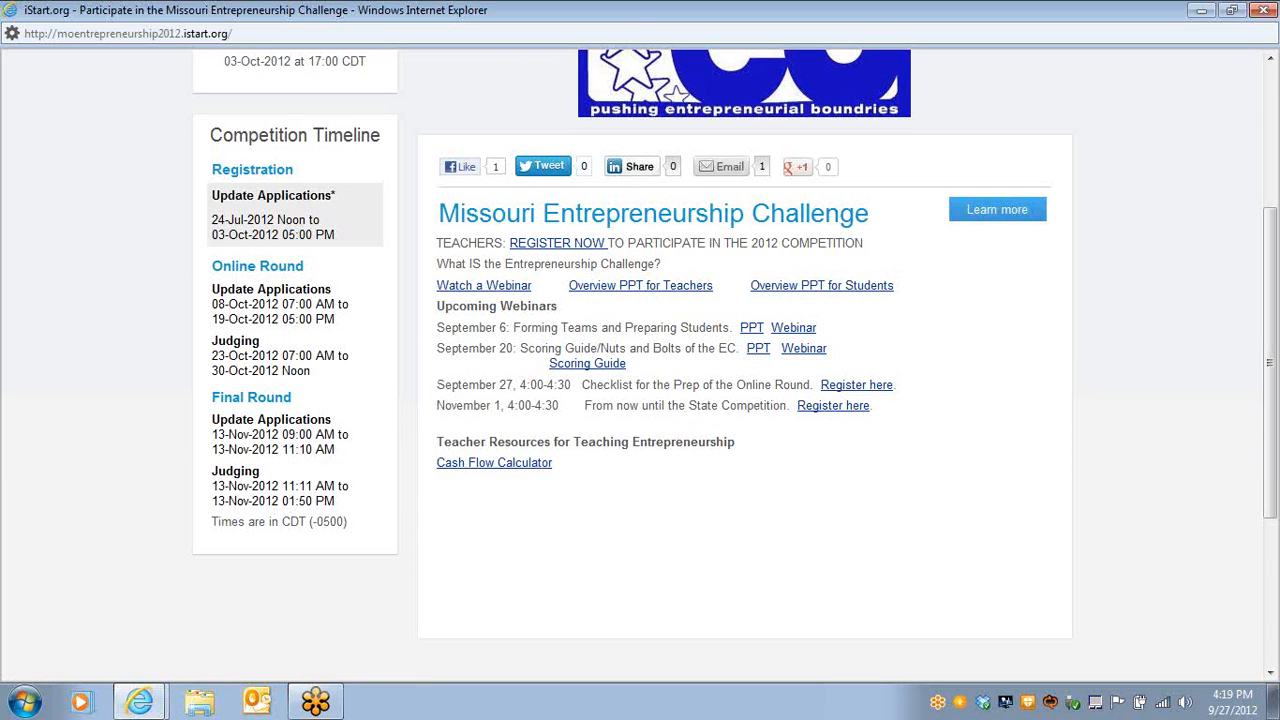
left_click_drag(1270, 282, 1208, 178)
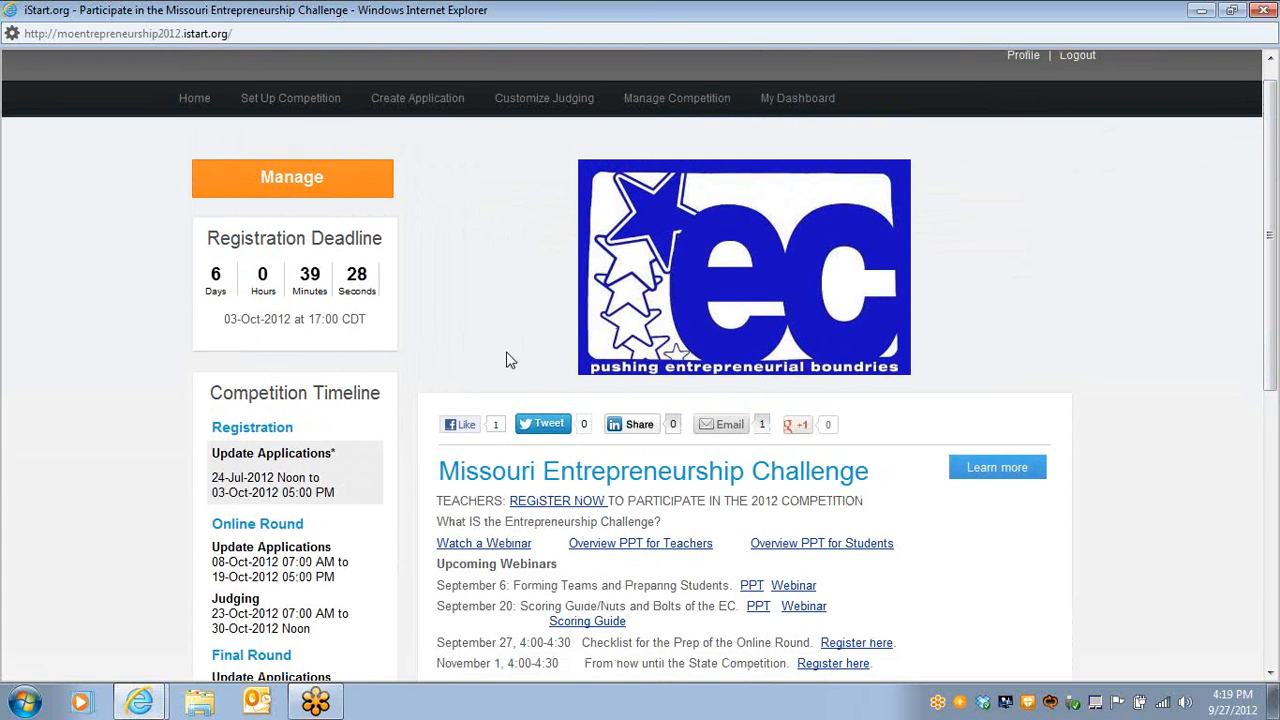